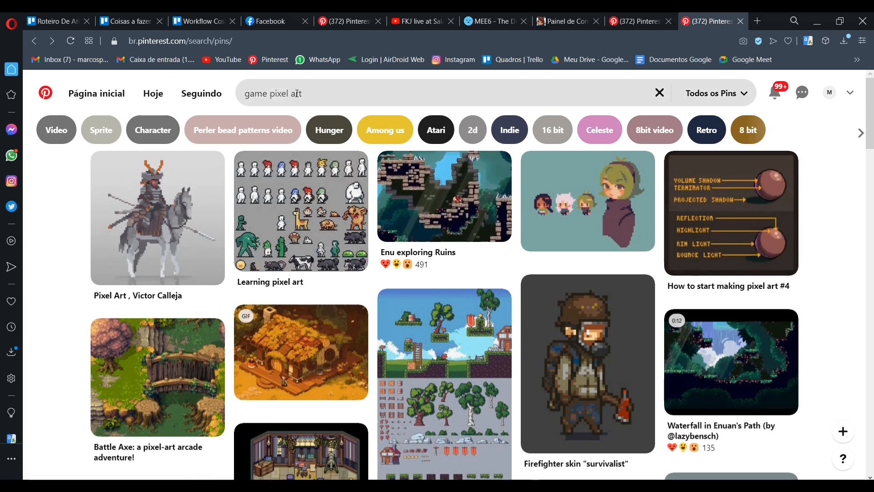
Examine the Pinterest results for the search "game pixel art"
click(336, 91)
click(336, 93)
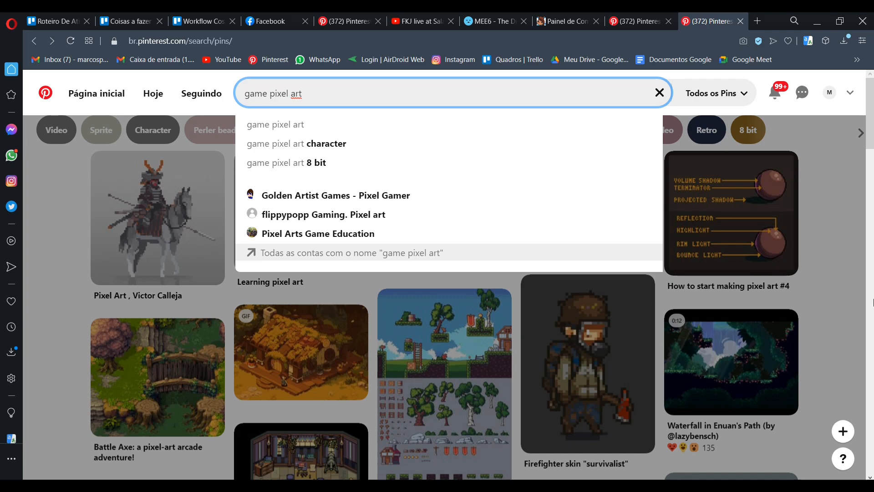
scroll(826, 174, down, 10)
click(826, 175)
scroll(826, 175, up, 8)
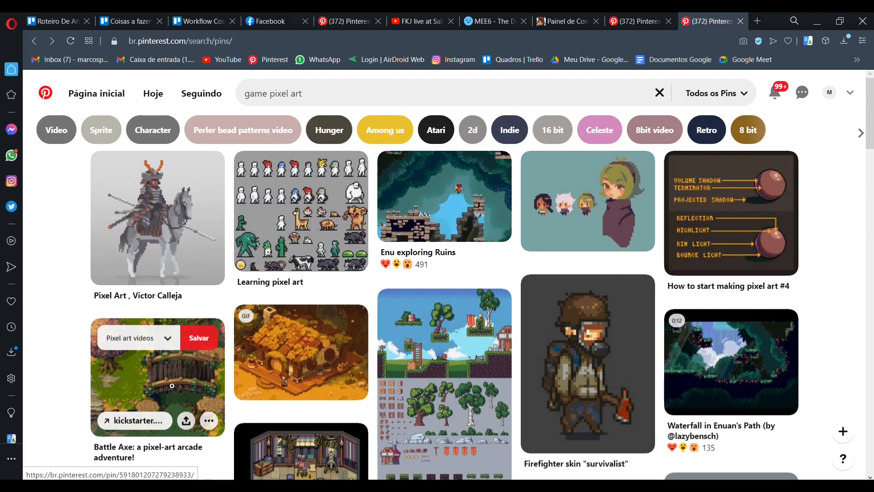
View the Battle Axe wooden bridge pin, followed by the related Forêt Éternelle village map and the Bagrash house pins
click(191, 381)
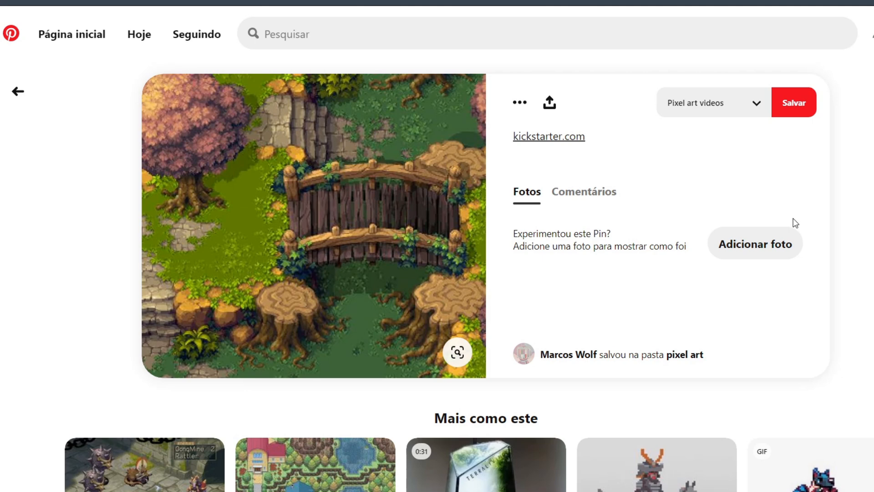
scroll(558, 202, down, 4)
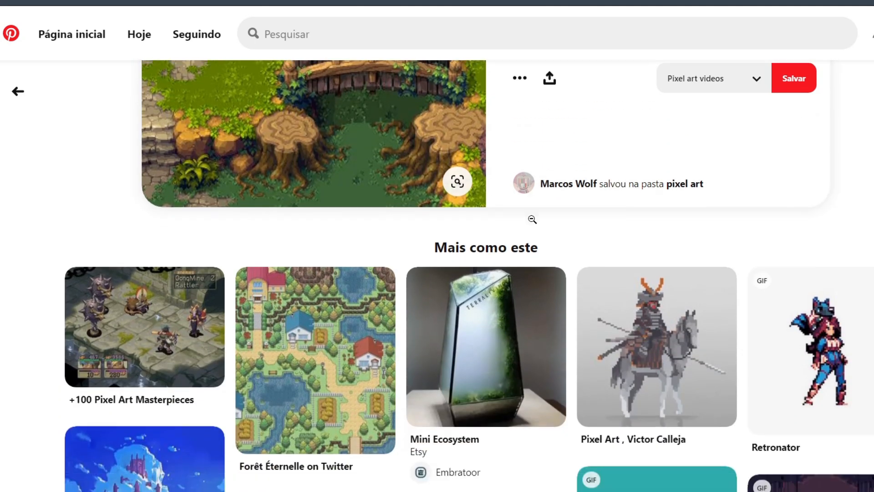
click(321, 340)
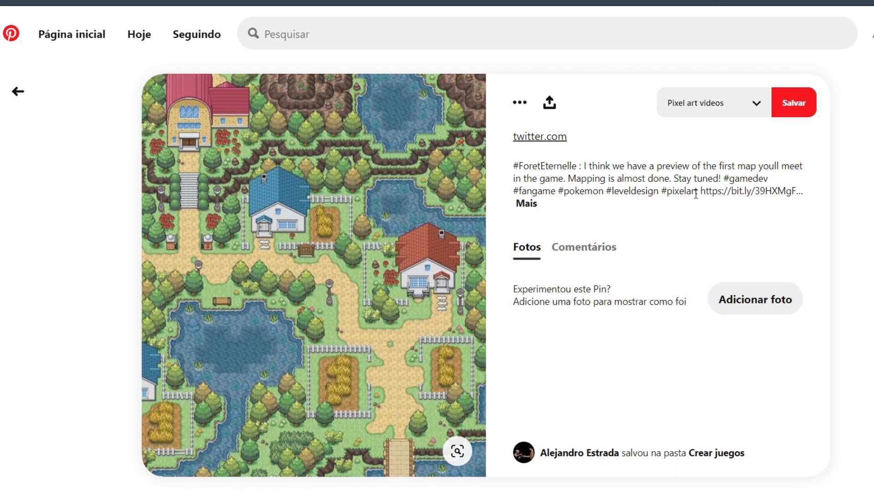
scroll(688, 199, down, 5)
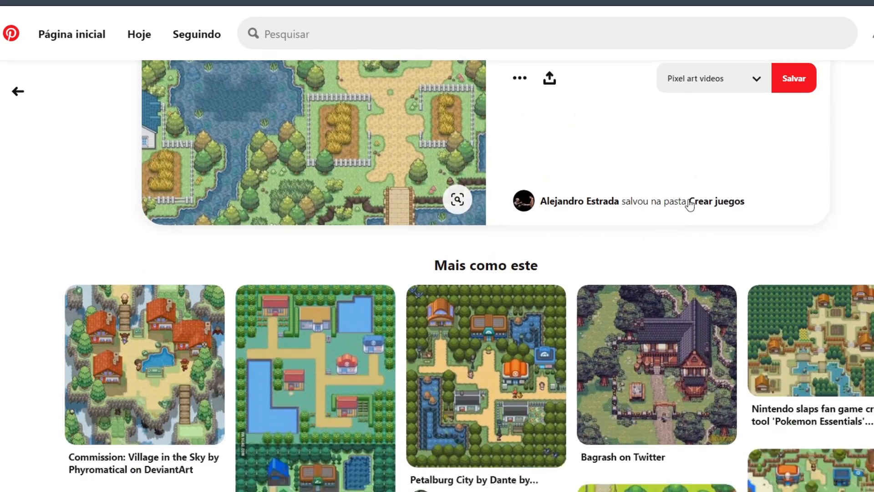
click(657, 351)
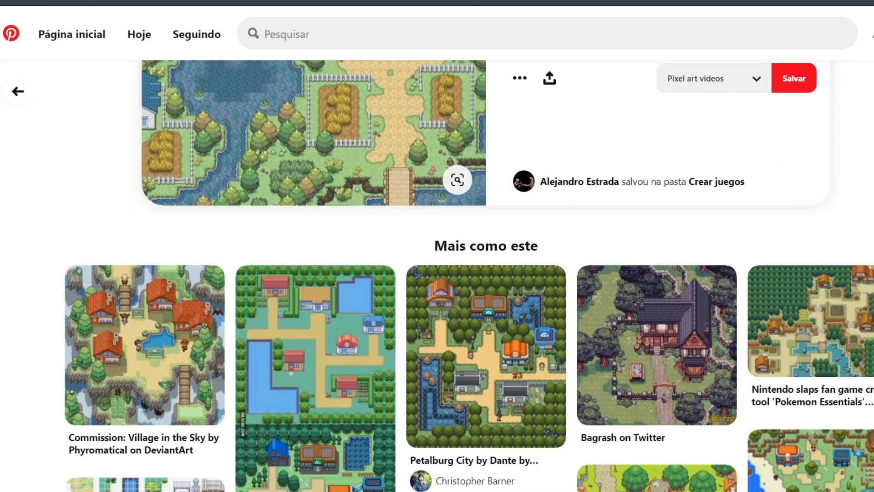
scroll(449, 225, up, 6)
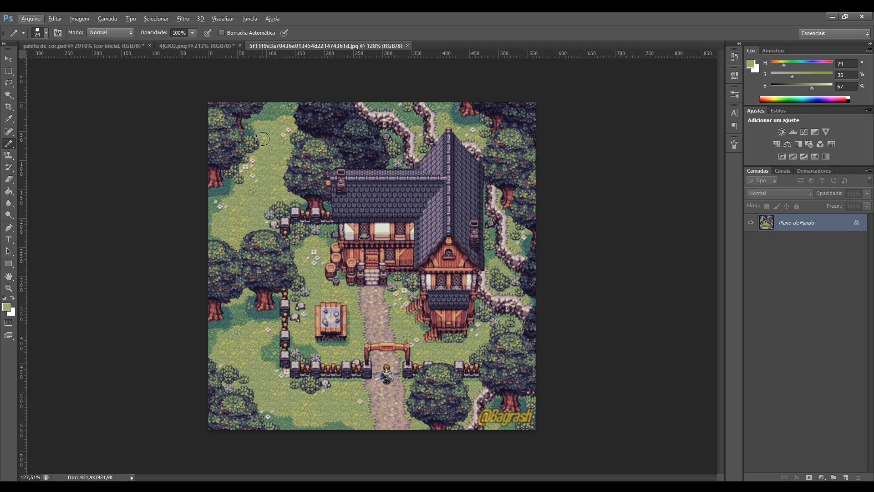
In Photoshop, sample roof, tree and wooden wall colours from the house artwork to examine their HSB values
scroll(399, 212, up, 4)
drag(446, 190, 354, 190)
alt+click(456, 228)
alt+click(440, 244)
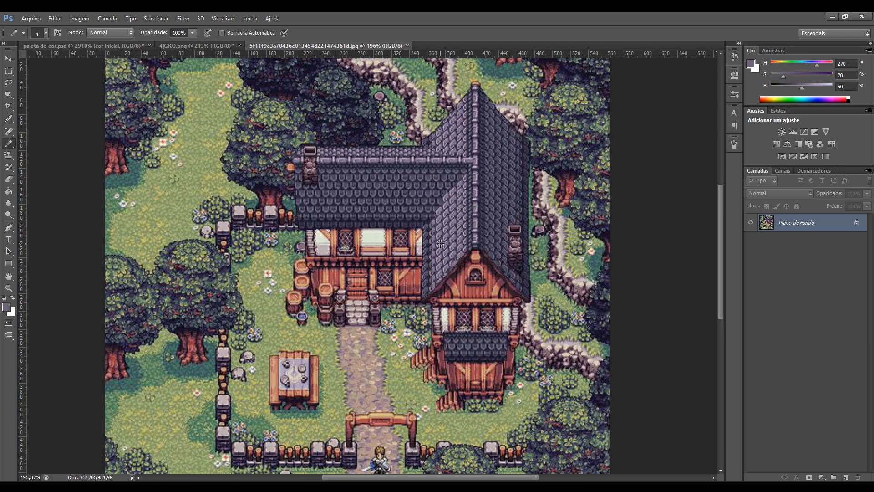
alt+click(448, 204)
alt+click(275, 191)
alt+right_click(275, 265)
scroll(394, 289, down, 2)
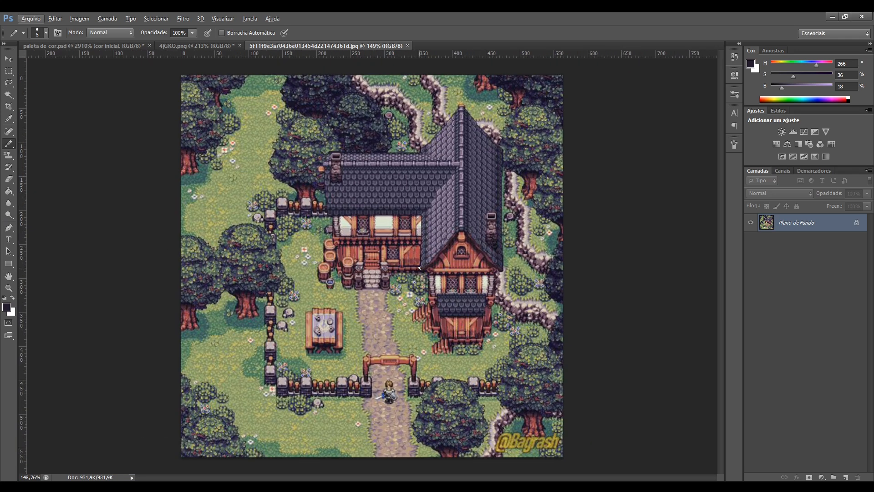
key(alt)
alt+click(469, 248)
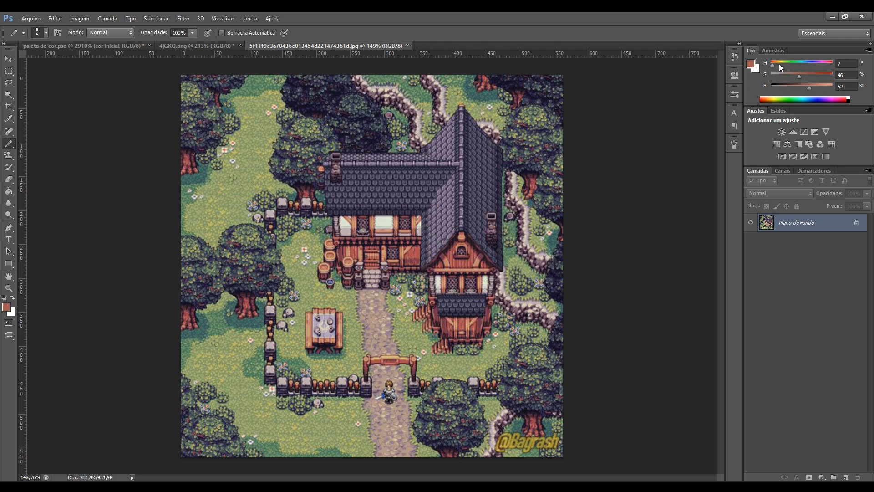
alt+click(474, 165)
Switch to the paleta de cor.psd document and sample the yellow square as the foreground colour, undoing any stray paint
key(ctrl+Tab)
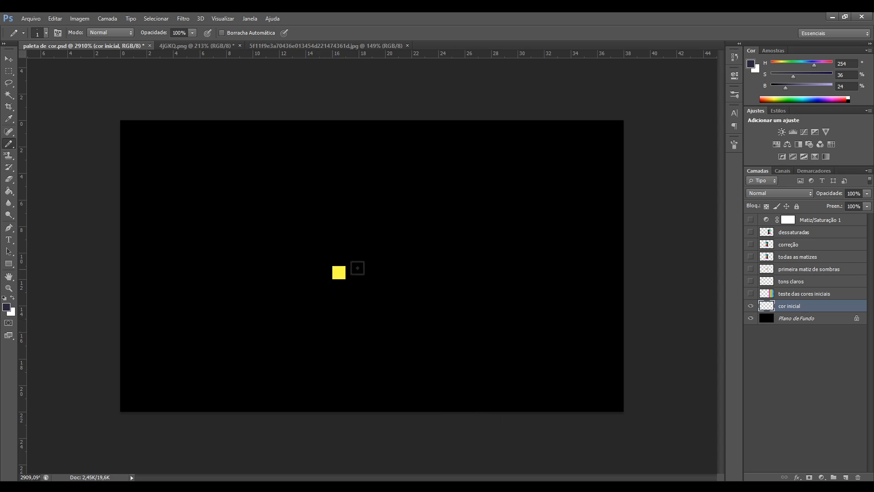
alt+click(338, 273)
mouse_move(336, 285)
mouse_down()
mouse_move(352, 260)
mouse_move(312, 289)
mouse_move(321, 282)
mouse_up()
key(ctrl+z)
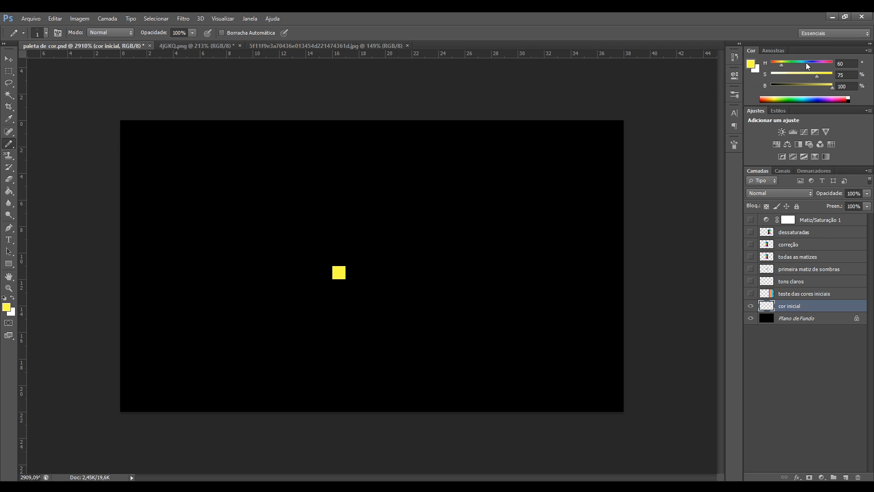
Try the foreground colour's hue at 0 and 360, resampling the yellow square after each trial
drag(780, 65, 770, 65)
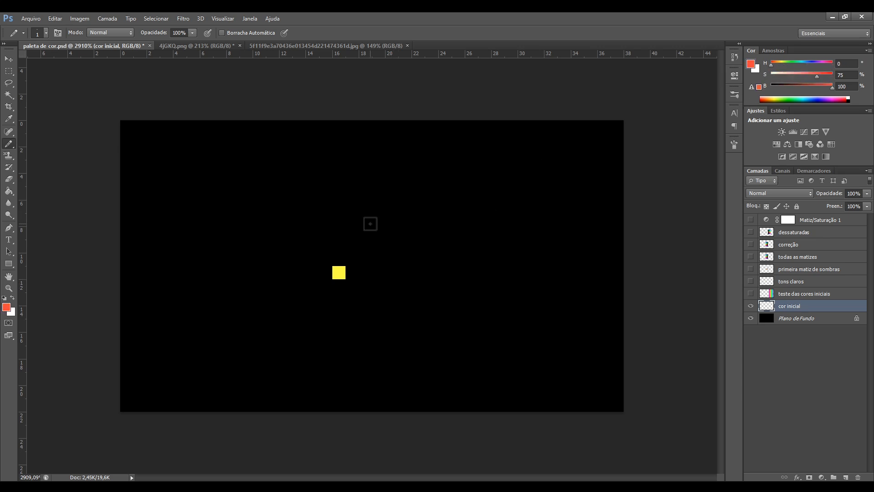
alt+click(336, 276)
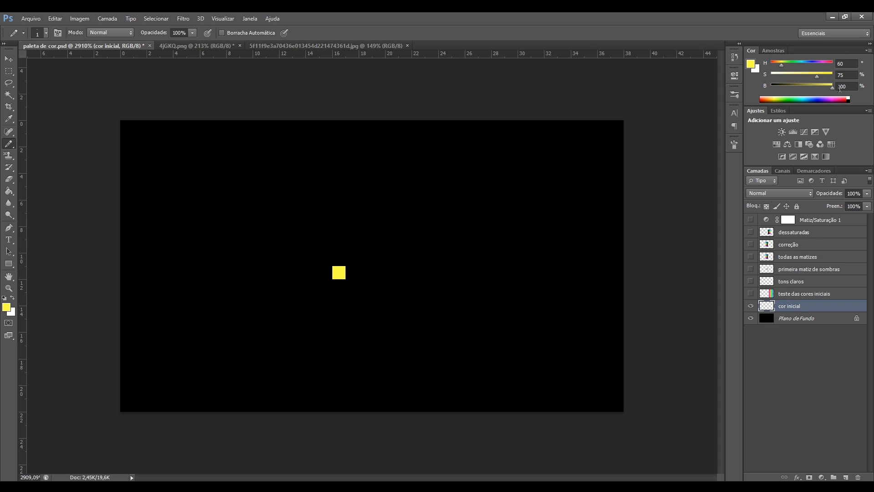
drag(830, 88, 847, 91)
drag(783, 64, 835, 64)
click(851, 63)
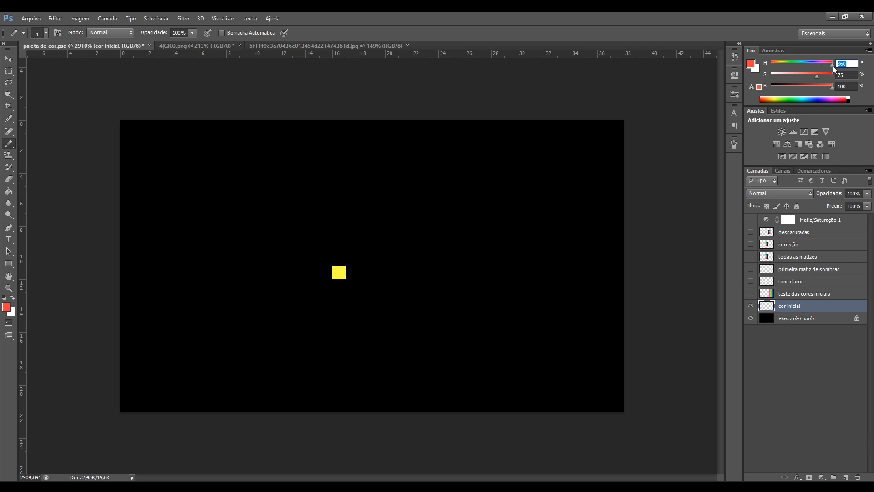
drag(828, 64, 793, 64)
alt+click(344, 273)
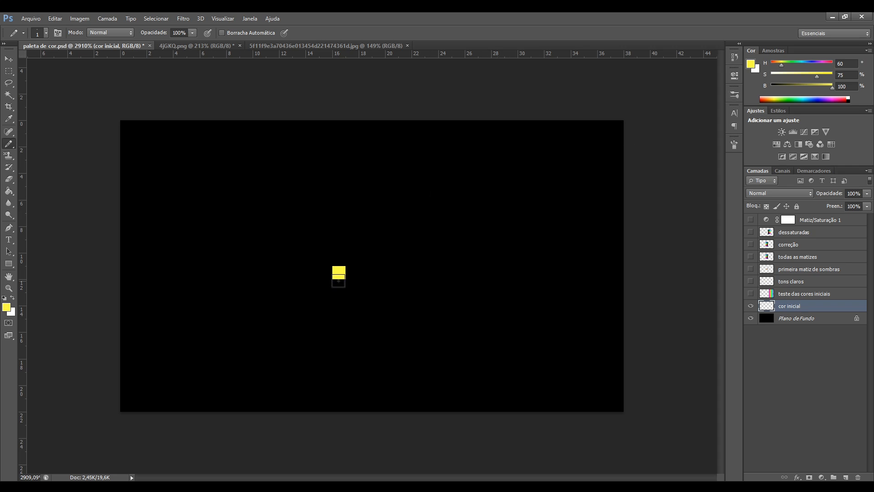
Stack green, blue and red test pixels above the yellow square, using hues 117, 219 and 360
drag(782, 65, 791, 66)
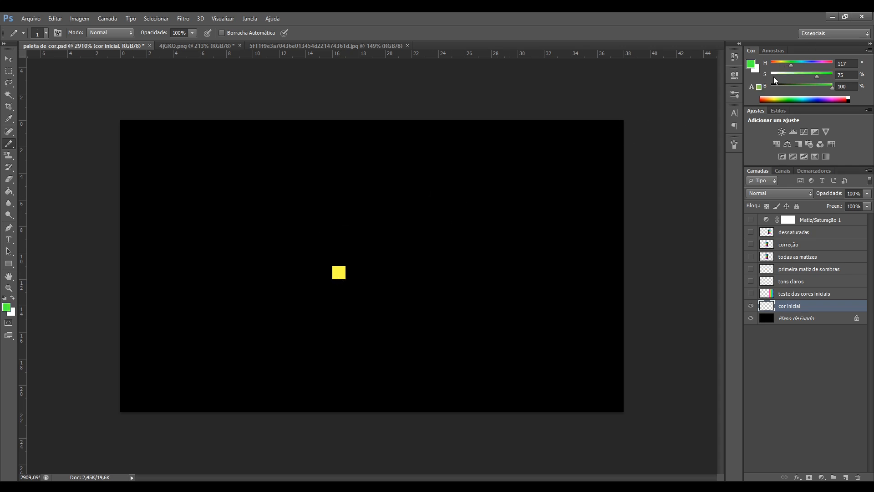
click(338, 262)
click(808, 65)
click(338, 245)
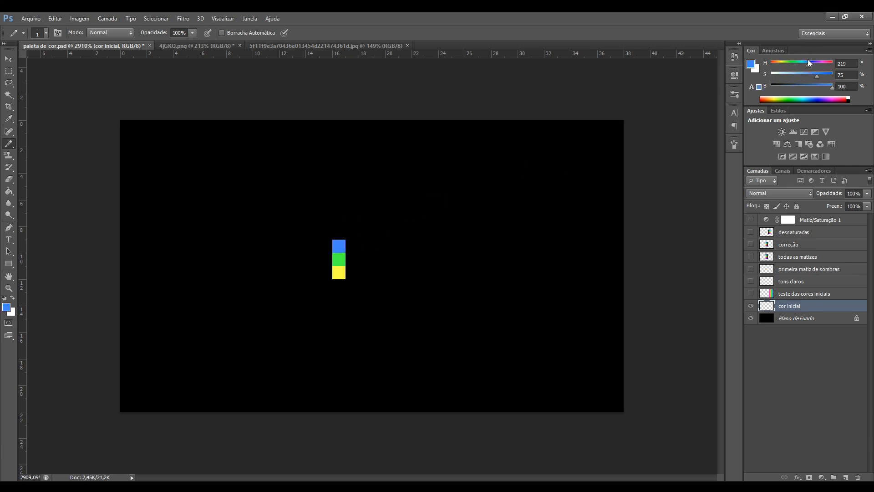
click(339, 233)
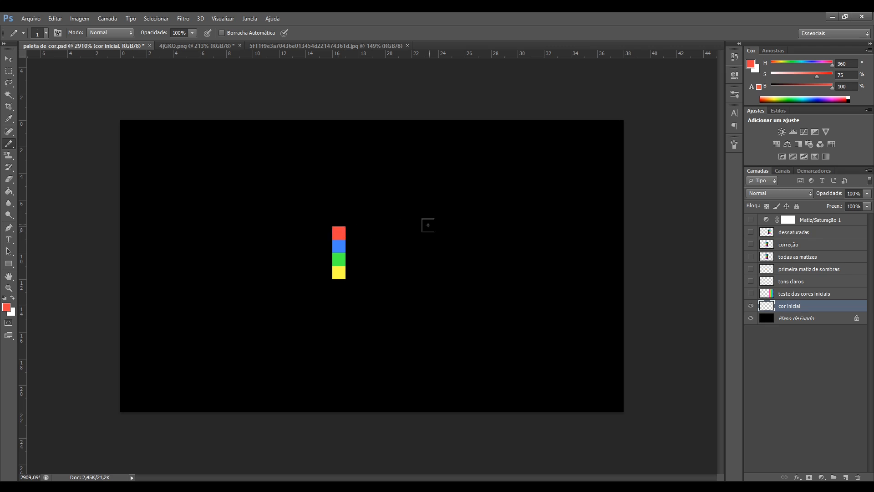
Undo the trial strokes and the coloured test pixels so only the yellow square remains on the canvas
mouse_move(341, 220)
mouse_down()
mouse_move(316, 273)
mouse_move(368, 270)
mouse_move(339, 191)
mouse_move(258, 246)
mouse_up()
key(ctrl+z)
drag(805, 67, 835, 79)
key(ctrl+z)
key(ctrl+z)
drag(833, 66, 835, 89)
key(ctrl+alt+z)
key(ctrl+alt+z)
key(ctrl+alt+z)
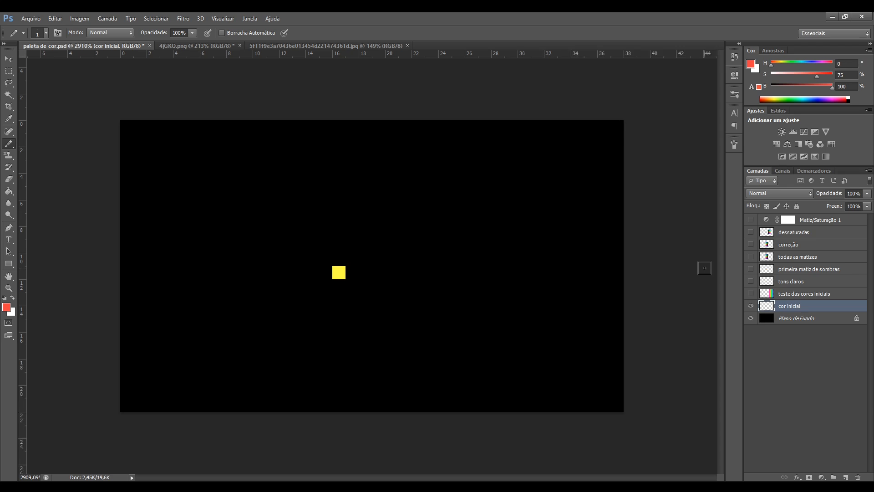
Show the "teste das cores iniciais" layer, and switch to Calculator to divide 360 by 12
click(751, 293)
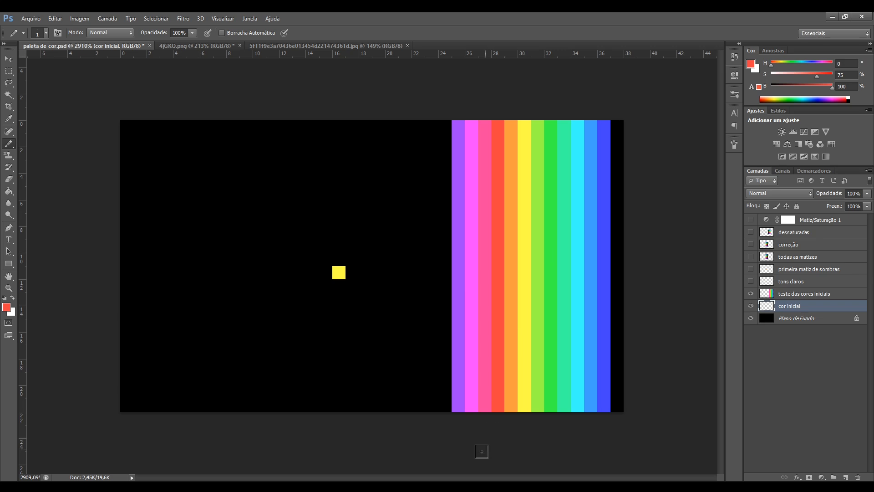
click(476, 486)
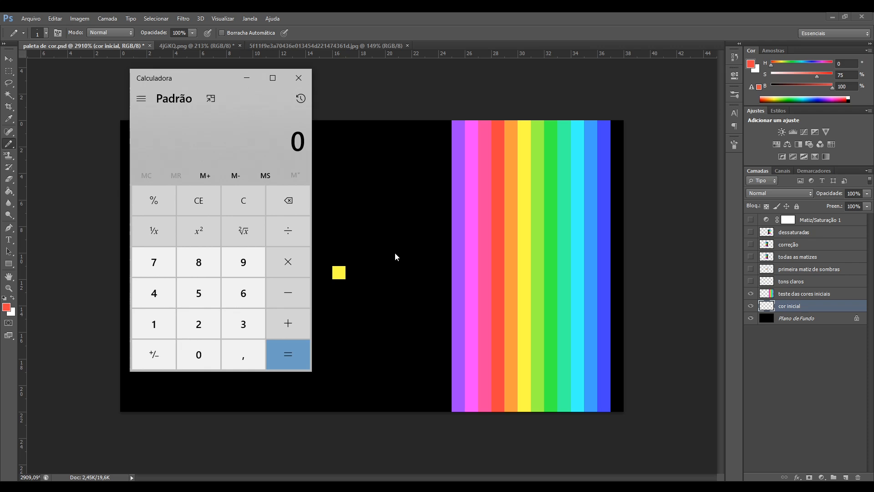
click(247, 326)
click(244, 291)
click(193, 353)
click(295, 230)
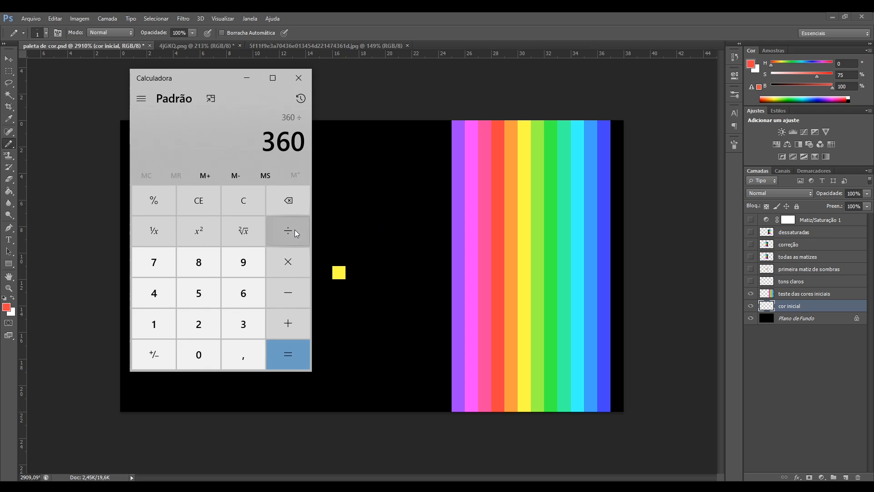
click(151, 323)
click(207, 320)
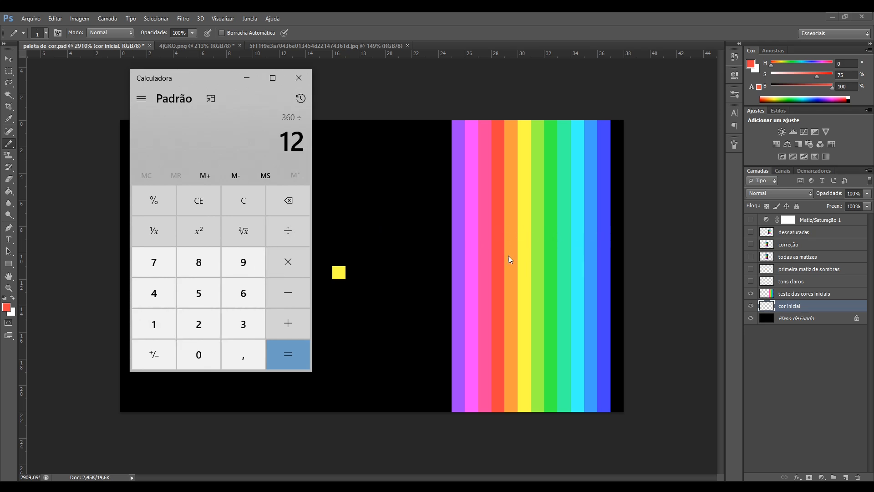
click(280, 360)
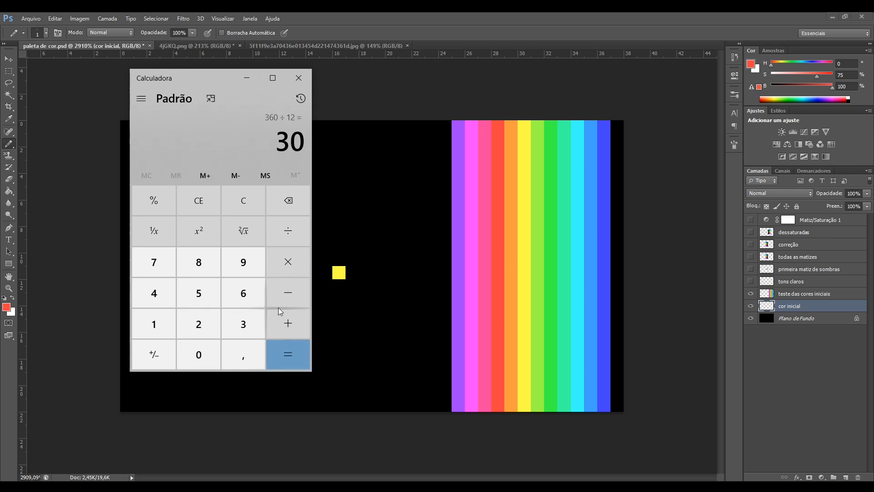
Highlight the division result and minimise the calculator
drag(276, 137, 307, 139)
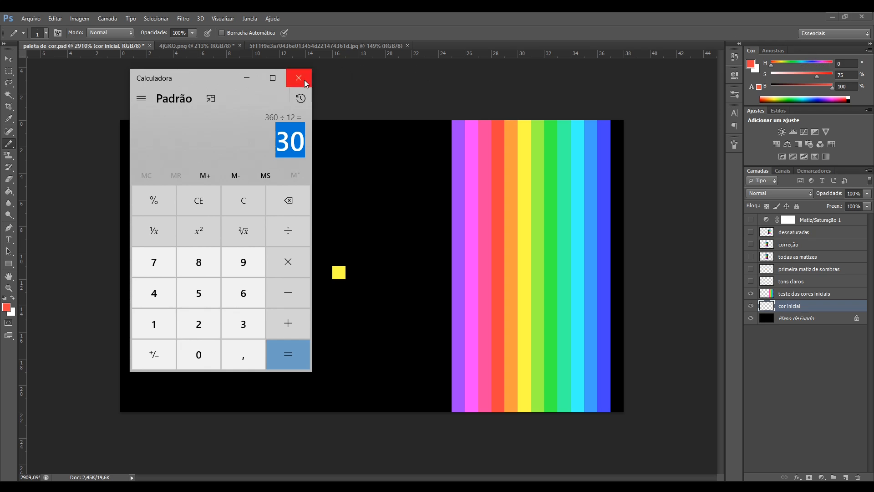
click(270, 120)
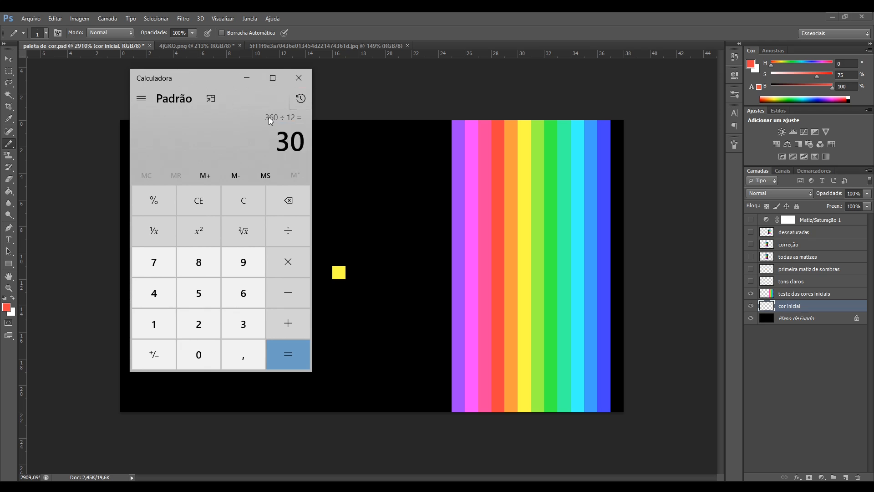
click(282, 139)
click(255, 76)
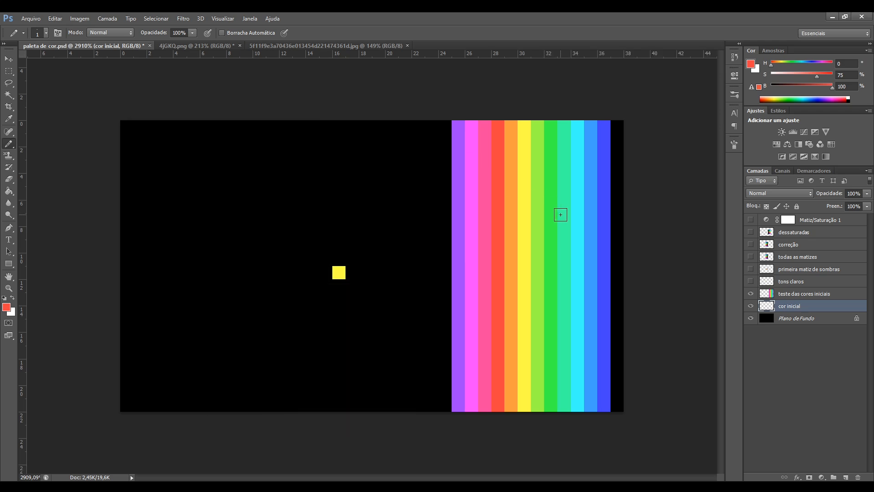
Sample the yellow, lime, green, teal, cyan, blue and orange stripes to compare their hues, and bring Calculator back up
alt+click(526, 215)
click(849, 64)
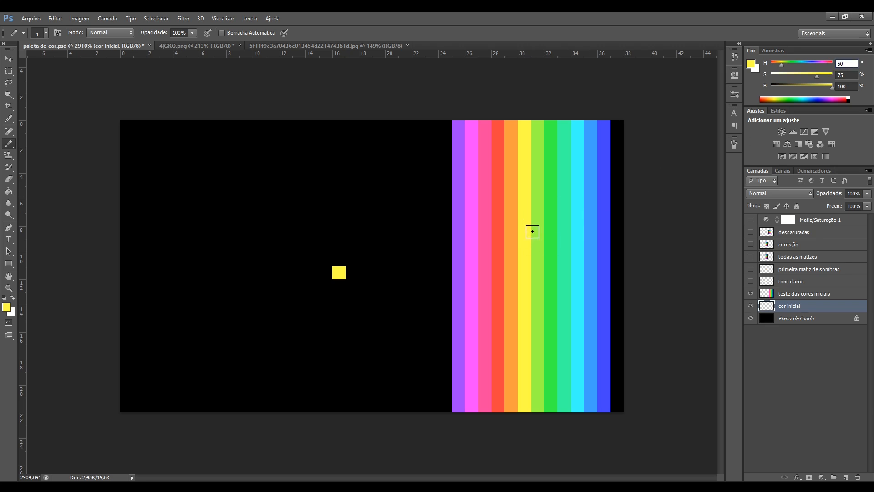
alt+click(535, 232)
click(848, 64)
alt+click(553, 229)
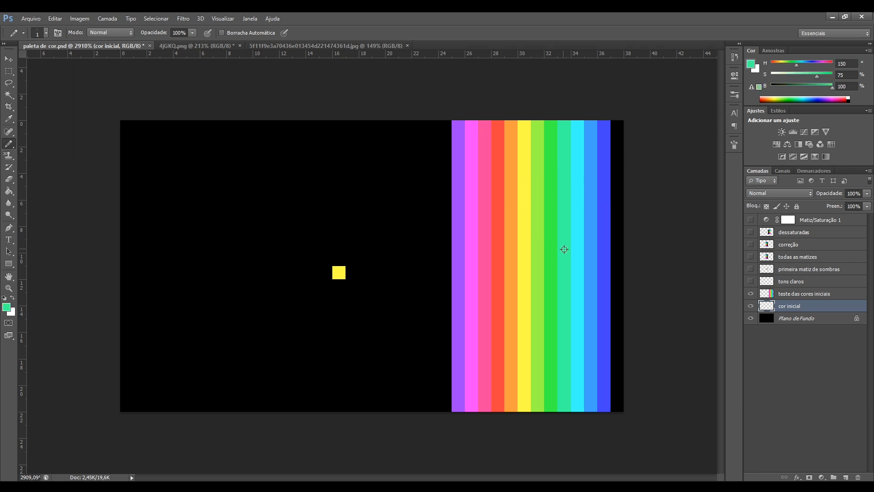
alt+click(581, 246)
alt+click(593, 247)
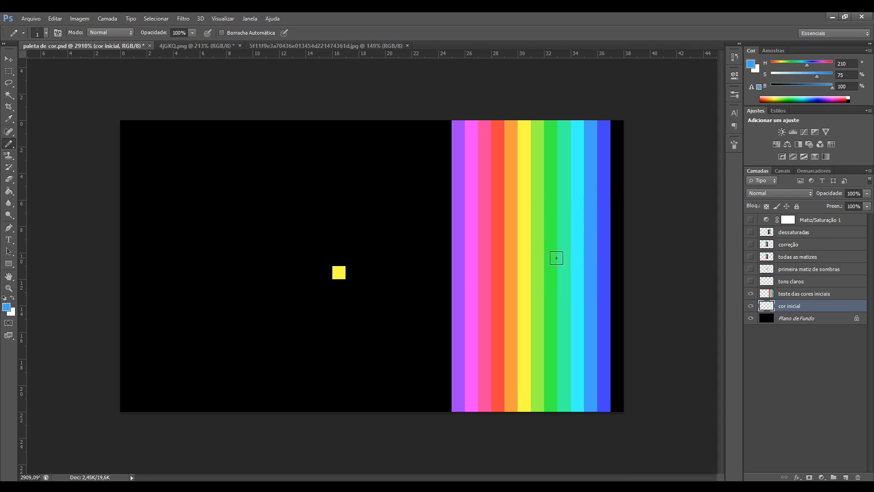
alt+click(524, 240)
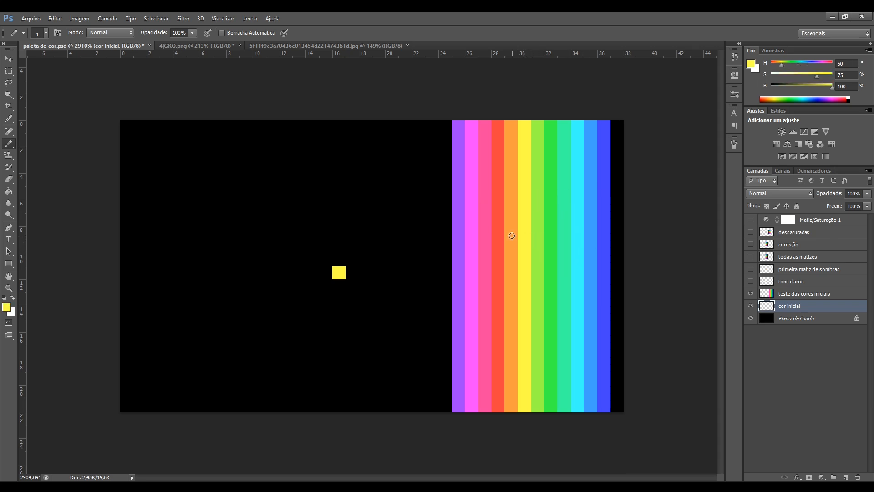
alt+click(510, 235)
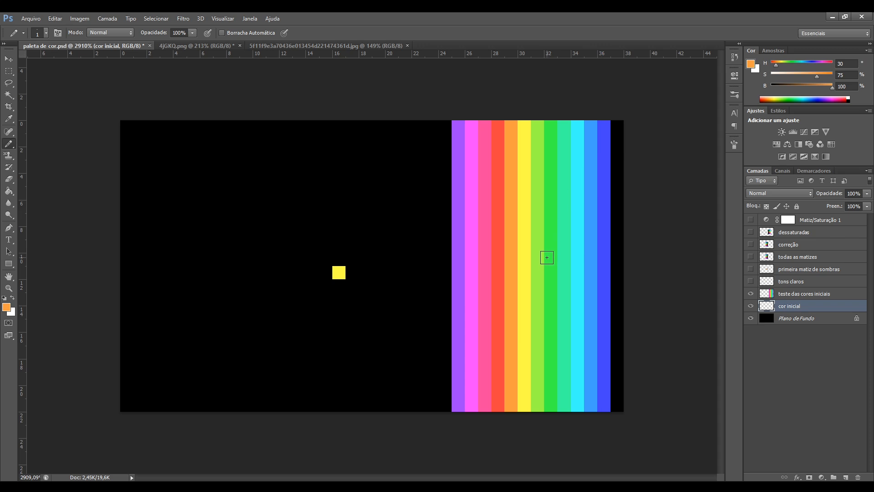
key(alt+Tab)
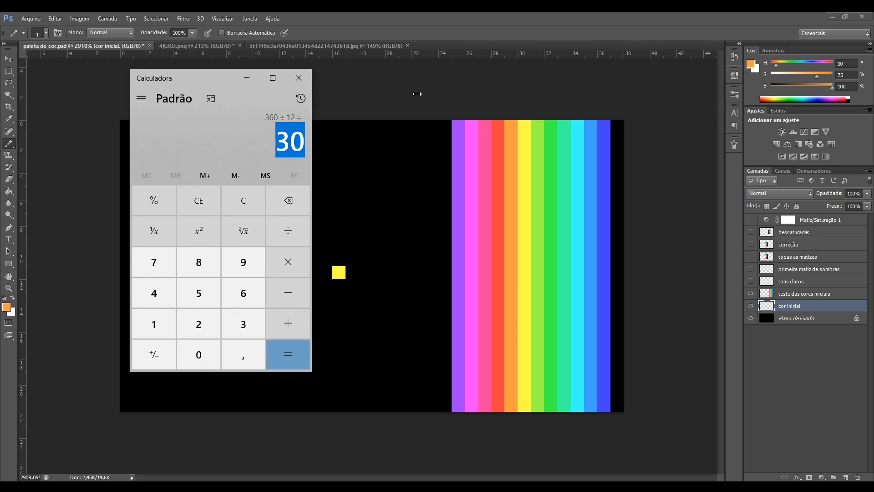
Clear the calculator, divide 360 by 4, highlight the result and minimise the calculator
click(209, 201)
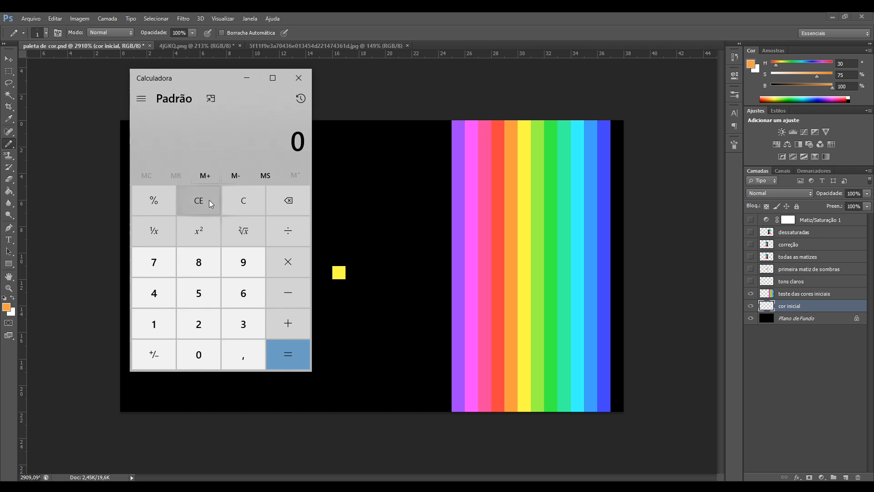
click(241, 321)
click(243, 293)
click(203, 359)
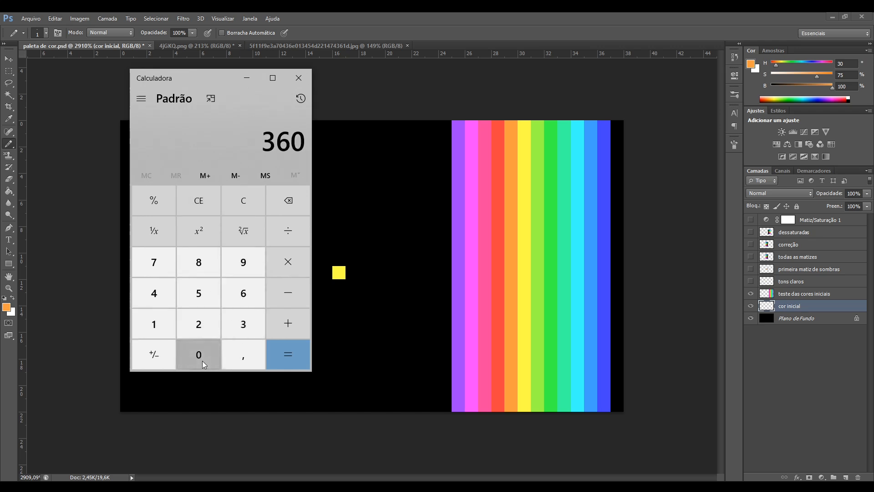
click(289, 231)
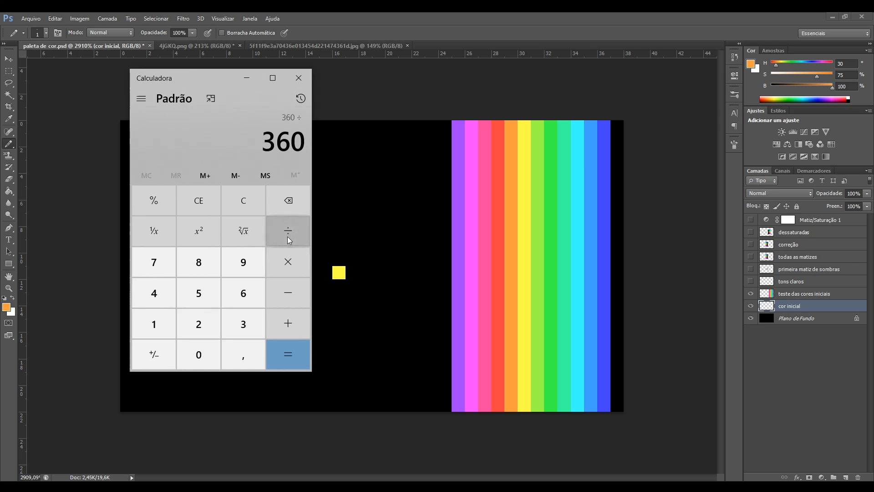
click(157, 293)
click(293, 356)
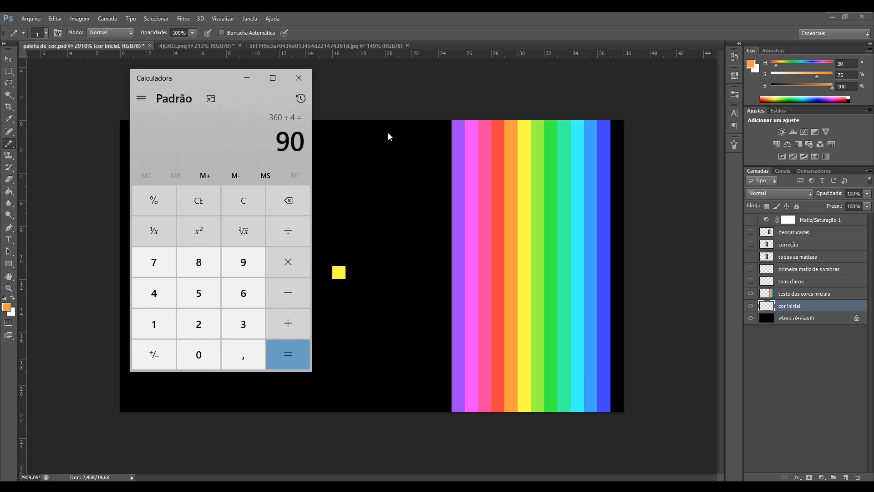
drag(281, 138, 311, 142)
click(246, 78)
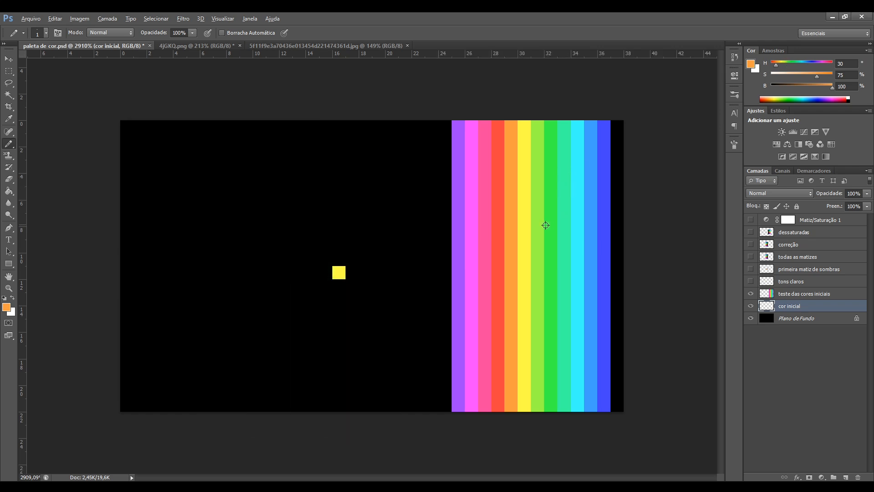
Sample the yellow stripe, set its hue to 150, paint trial pixels beside the yellow square and undo them
alt+click(523, 220)
click(846, 61)
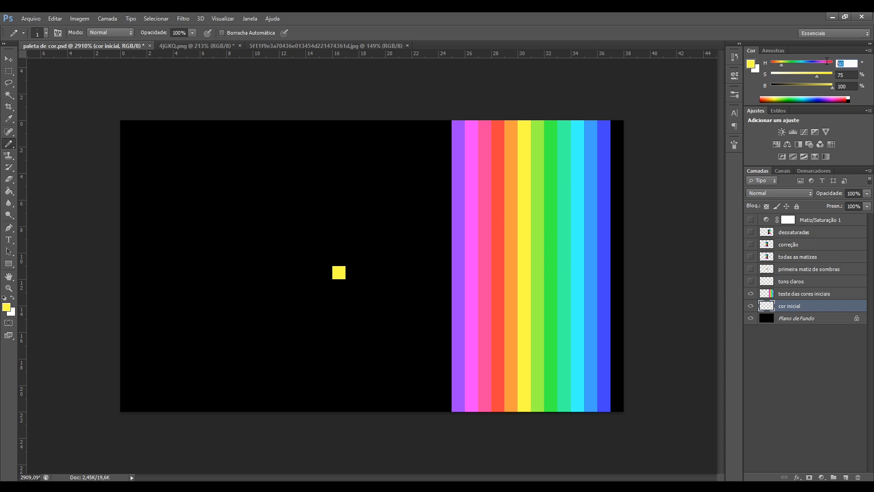
text(150)
click(352, 272)
click(365, 273)
mouse_move(352, 259)
mouse_down()
mouse_move(310, 288)
mouse_move(349, 292)
mouse_move(353, 256)
mouse_move(328, 246)
mouse_move(370, 256)
mouse_up()
key(ctrl+z)
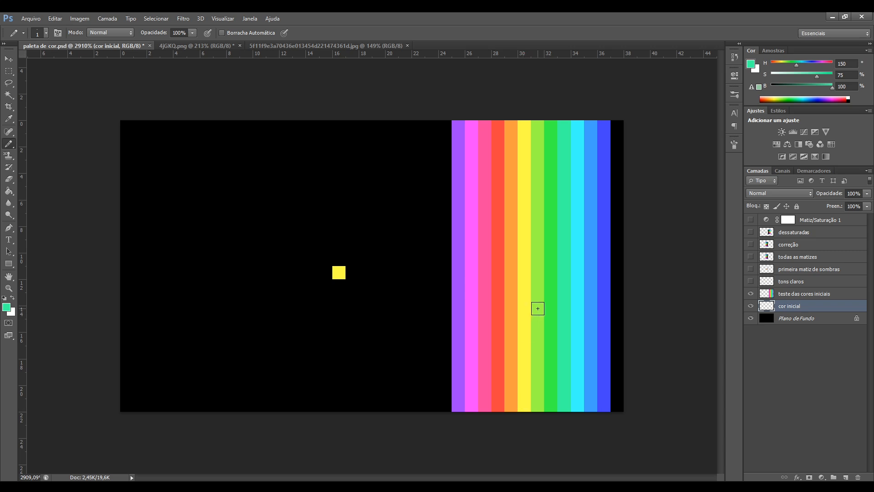
Switch between Calculator and Photoshop to compare the division result with the current colour's hue value
click(856, 62)
key(alt+Tab)
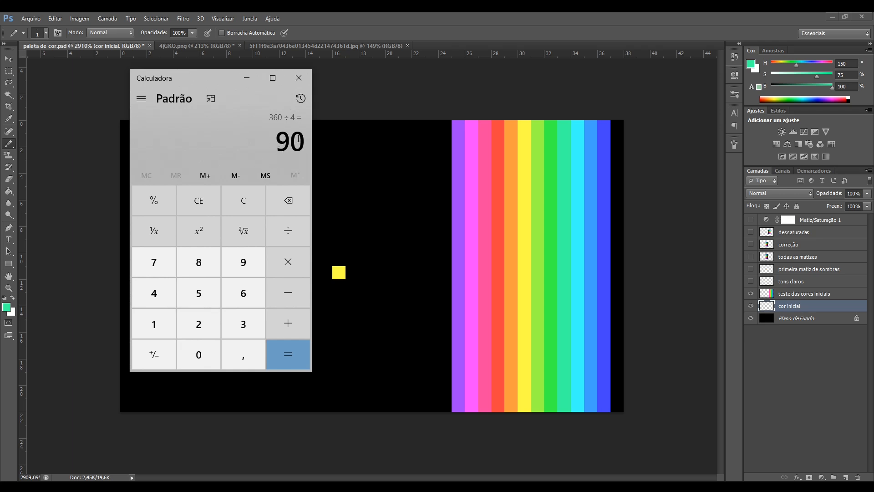
click(859, 63)
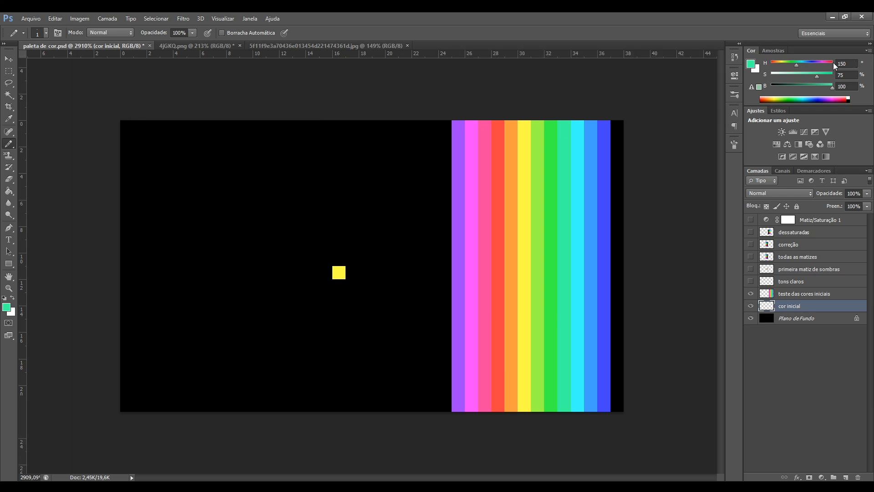
click(847, 63)
key(alt+Tab)
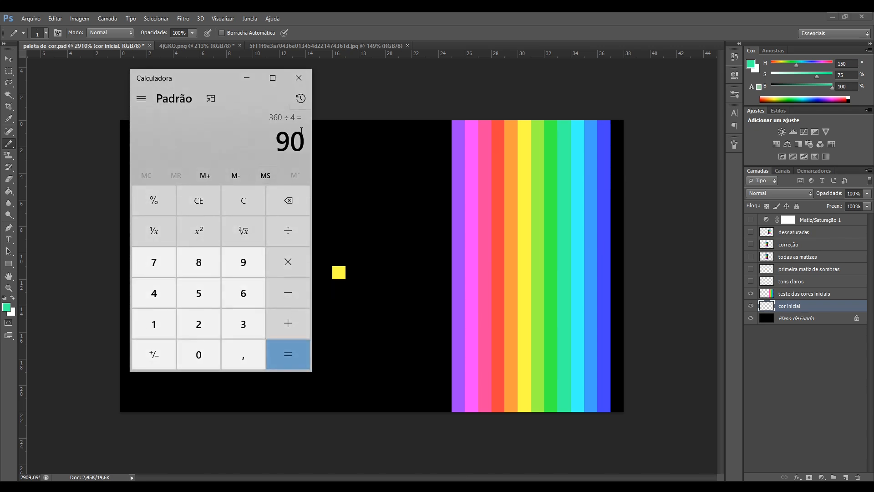
click(664, 187)
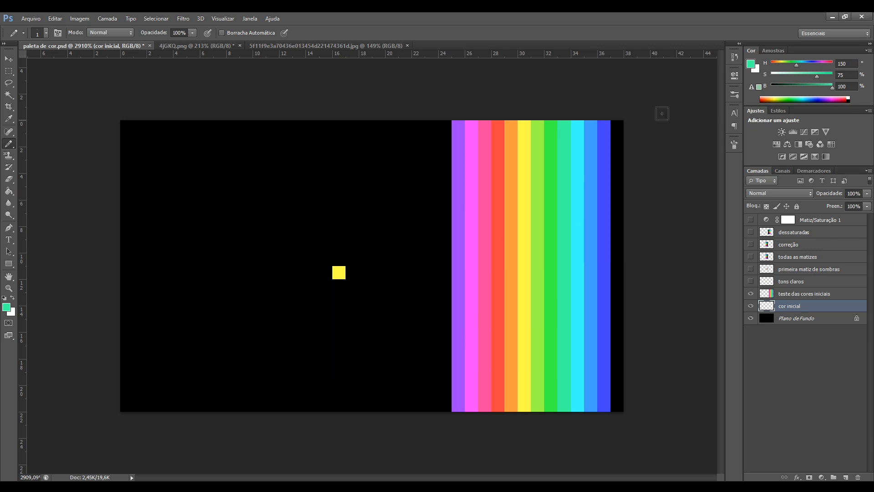
Sample the red, lime, green and purple stripes to compare hues, and undo a purple trial pixel beside the blue stripe
alt+click(499, 230)
alt+click(464, 229)
alt+click(532, 231)
drag(533, 232, 558, 231)
key(alt)
alt+click(458, 284)
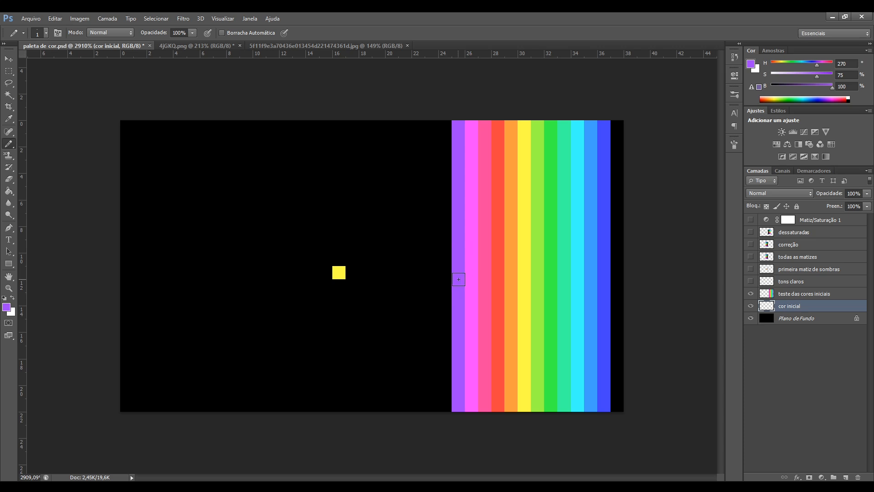
click(617, 273)
key(ctrl+z)
Hide the "teste das cores iniciais" layer, and undo a purple trial stroke across the yellow square's row
click(752, 294)
click(752, 295)
click(751, 294)
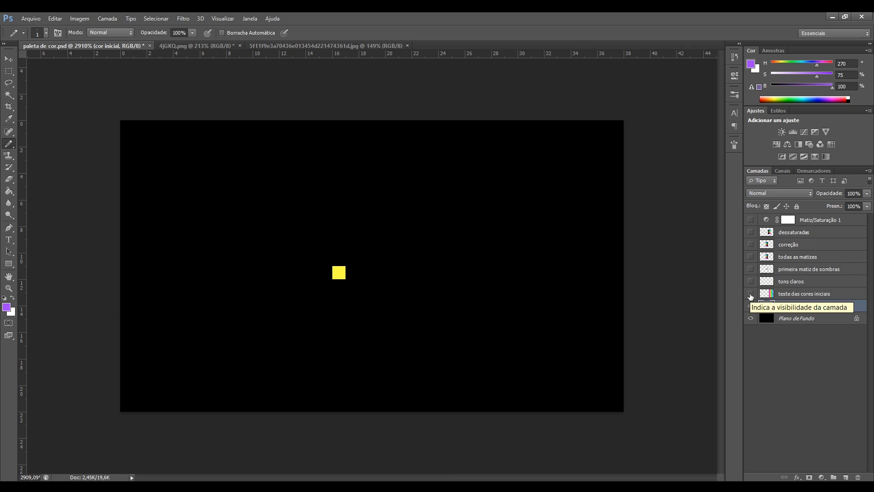
drag(312, 273, 457, 273)
key(ctrl+z)
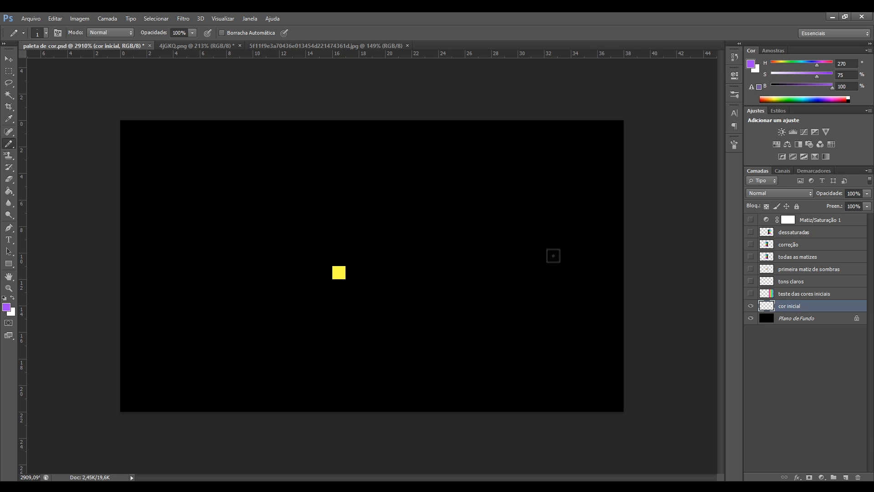
Select and show the "tons claros" layer, and sample the base yellow and its two lighter tones
click(789, 283)
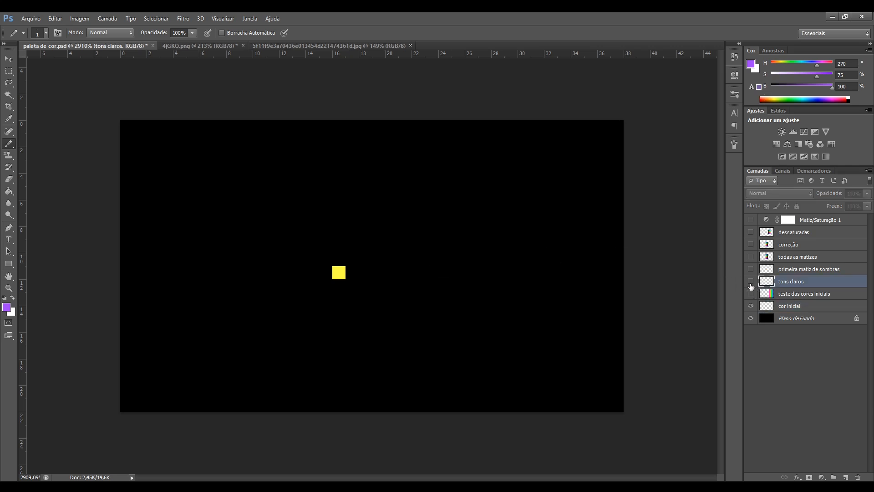
click(750, 282)
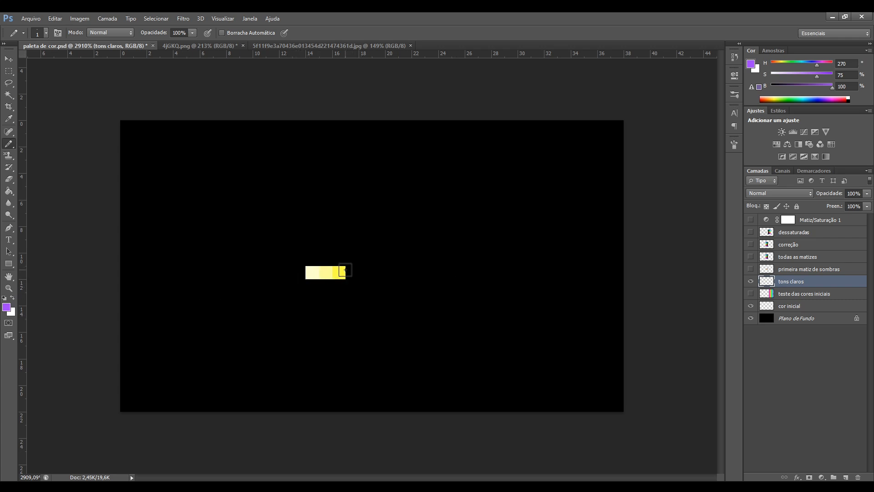
alt+click(339, 274)
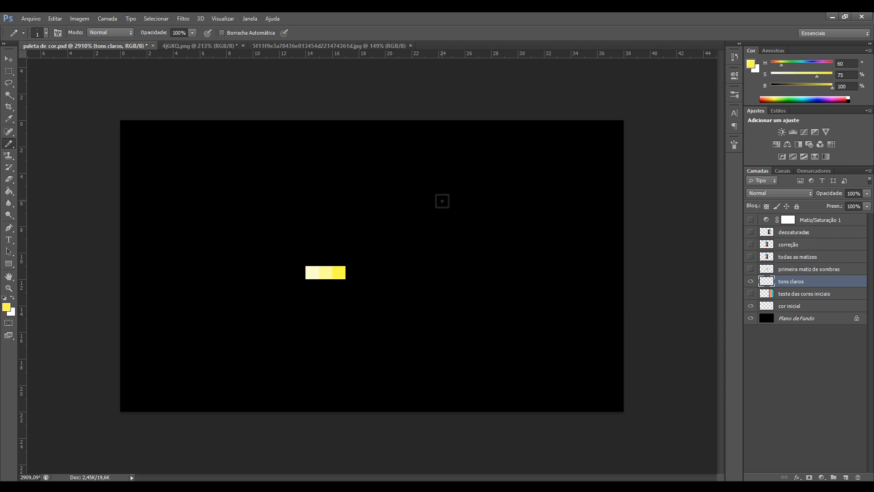
alt+click(325, 272)
alt+click(313, 272)
alt+click(342, 271)
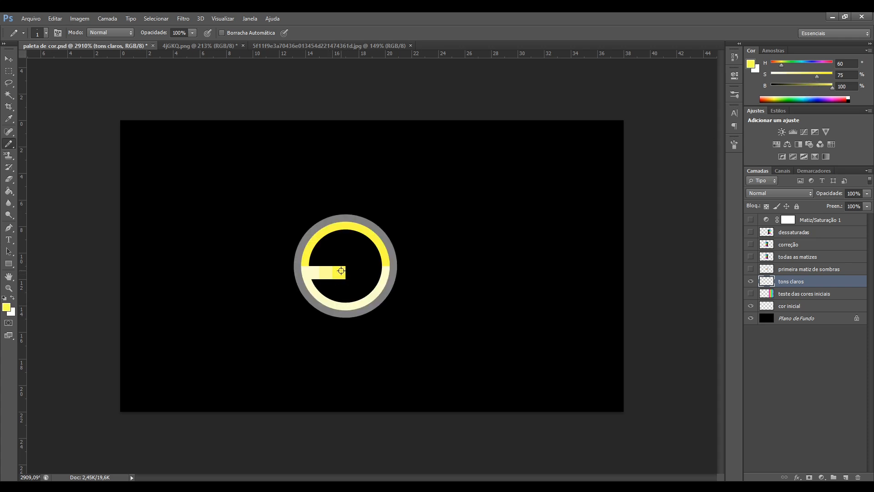
alt+click(313, 272)
drag(336, 275, 337, 275)
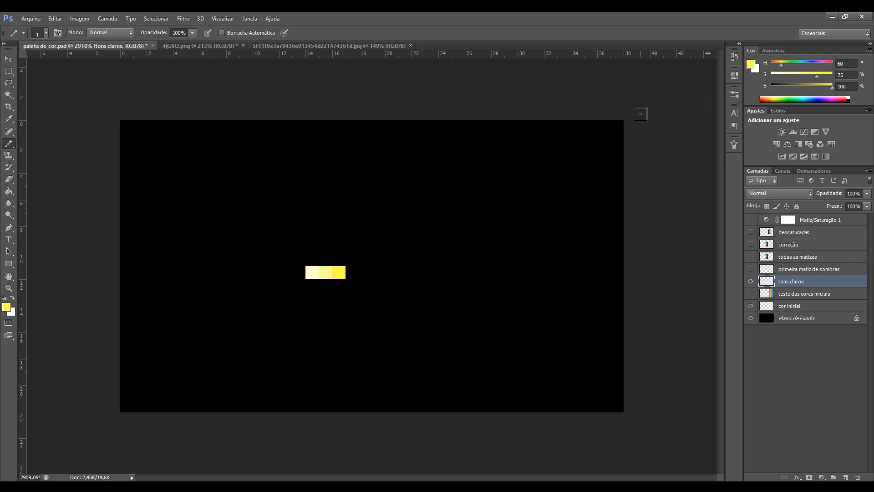
Resample the base yellow and its two lighter tones to compare their hue and saturation values
drag(779, 65, 777, 66)
alt+click(337, 271)
alt+click(325, 273)
alt+click(315, 273)
alt+click(338, 273)
alt+click(340, 271)
click(327, 274)
alt+click(342, 271)
drag(809, 80, 803, 80)
click(326, 275)
alt+click(320, 272)
alt+click(338, 272)
Show and select the "primeira matiz de sombras" layer, and sample the two lightest yellows
click(751, 272)
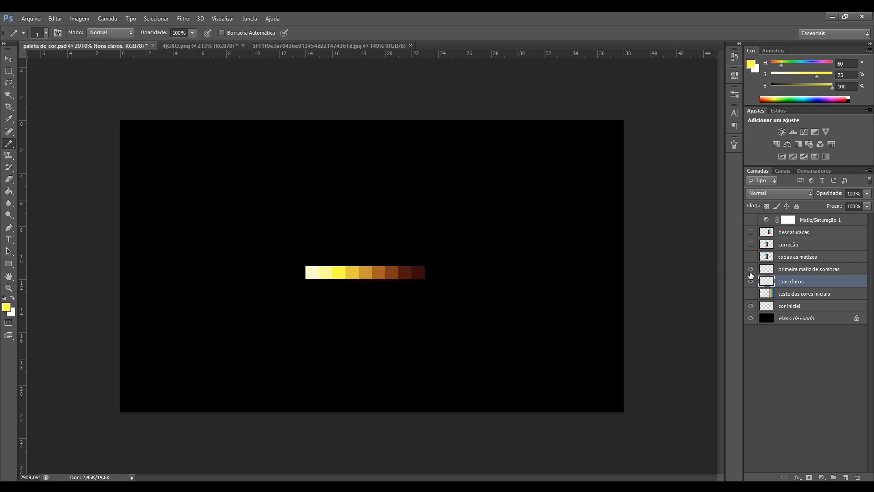
click(798, 270)
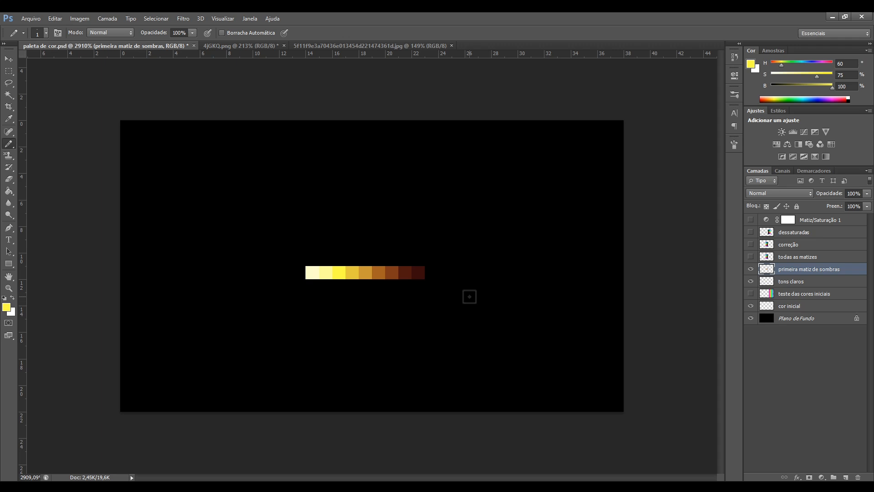
alt+click(314, 273)
alt+click(324, 274)
alt+click(313, 273)
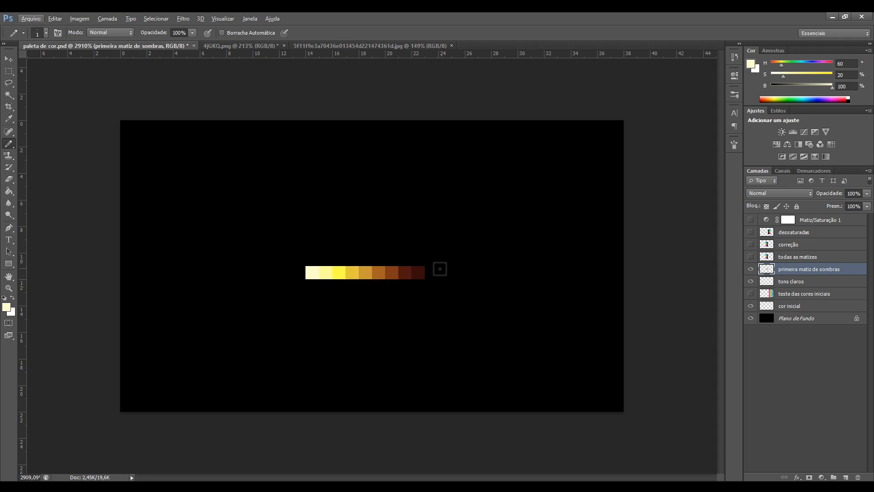
Go through the hue, saturation and brightness values of the lightest yellow, and sample the base yellow
click(850, 63)
key(Tab)
key(Tab)
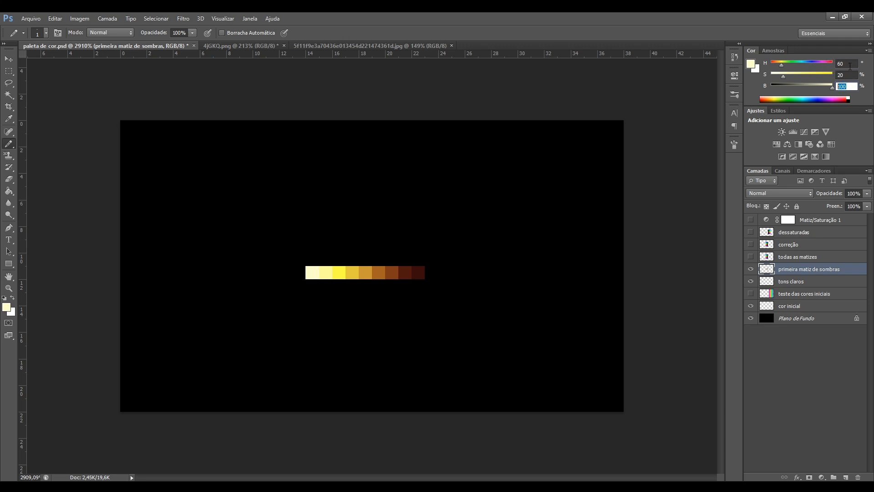
key(Tab)
alt+click(336, 275)
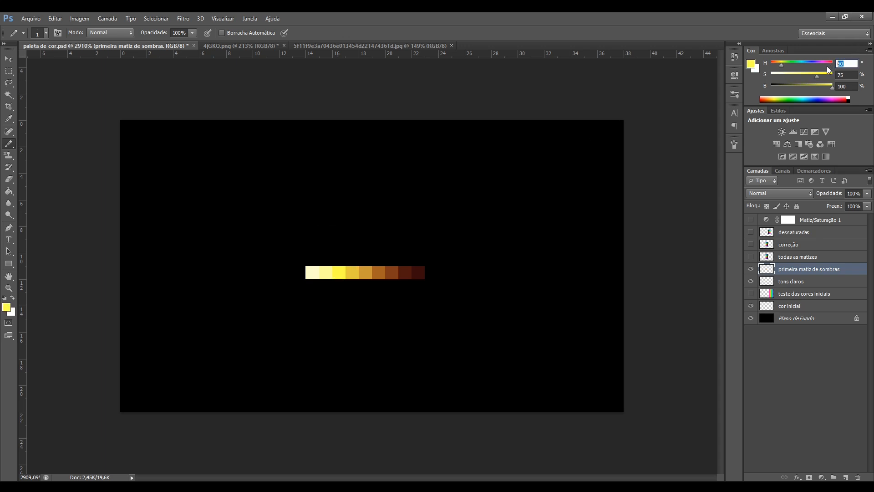
Sample the six shadow tones from mustard to the darkest brown to examine their hue, saturation and brightness
alt+click(352, 272)
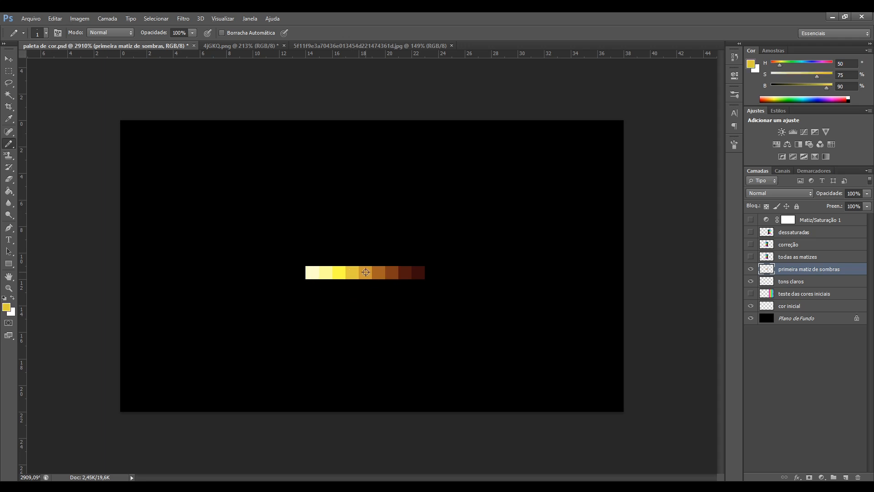
alt+click(366, 272)
alt+click(377, 272)
alt+click(391, 273)
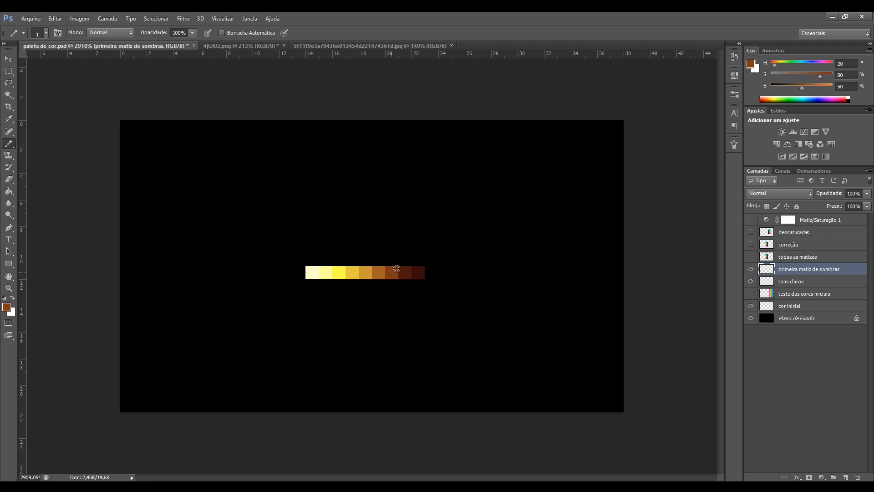
alt+click(410, 273)
alt+click(417, 273)
click(417, 274)
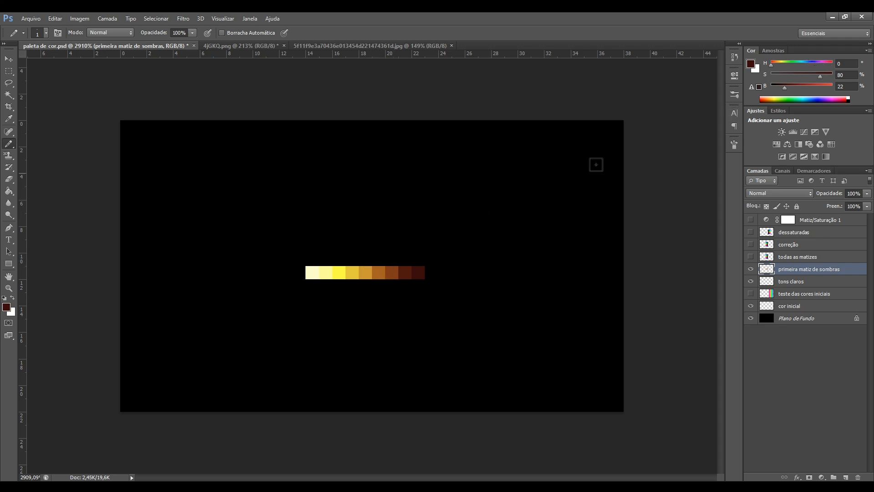
Try shifting the darkest brown's hue to 59, adjust the base yellow's hue, and undo a trial pixel over the mustard tone
drag(774, 64, 781, 65)
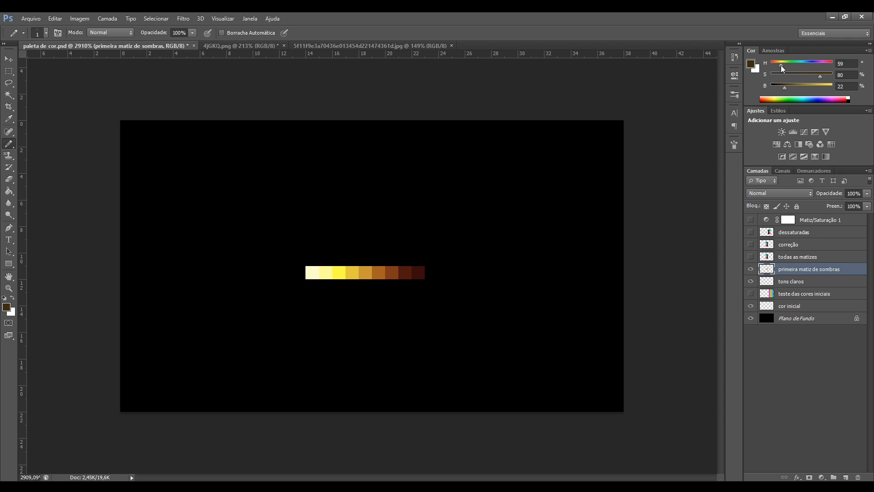
alt+click(337, 274)
drag(782, 66, 782, 67)
click(351, 273)
key(ctrl+z)
Resample the first four shadow tones and the base yellow, and undo a yellow trial stroke below the palette row
alt+click(345, 272)
alt+click(352, 272)
alt+click(365, 271)
alt+click(381, 272)
alt+click(391, 273)
alt+click(340, 273)
mouse_move(298, 285)
mouse_down()
mouse_move(319, 289)
mouse_move(466, 278)
mouse_move(431, 243)
mouse_move(276, 263)
mouse_move(307, 340)
mouse_move(332, 348)
mouse_up()
key(ctrl+z)
Sample every tone of the palette row, from the light yellows to the darkest brown, to compare their HSB values
alt+click(322, 269)
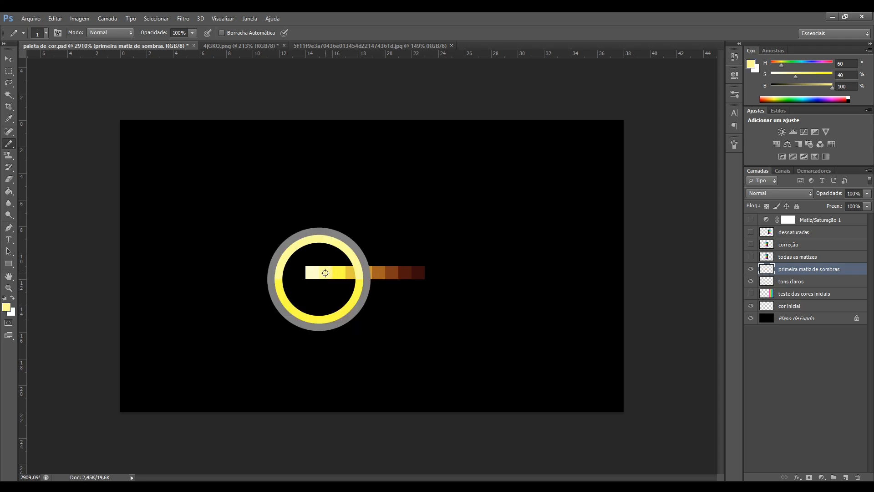
alt+click(312, 271)
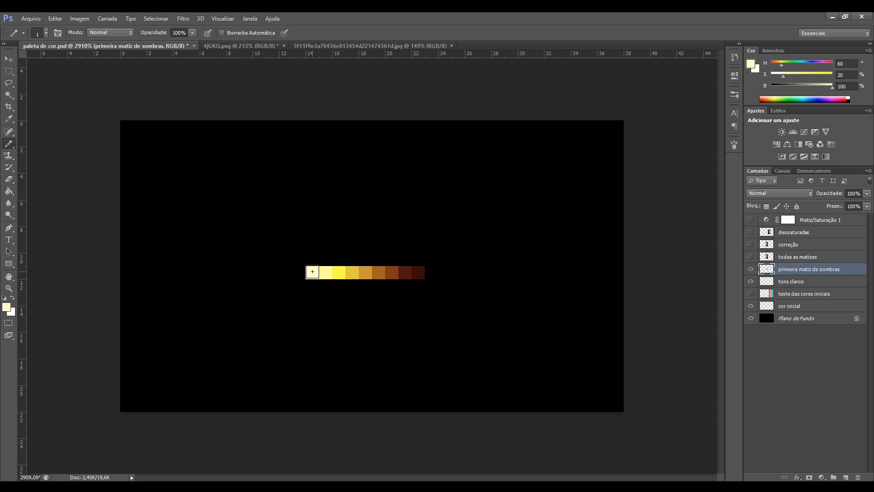
alt+click(339, 272)
alt+click(354, 272)
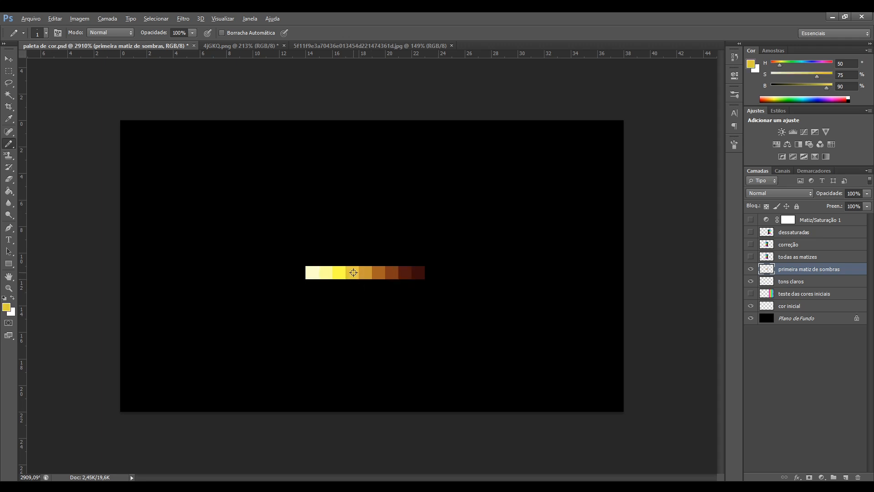
alt+click(368, 271)
alt+click(382, 272)
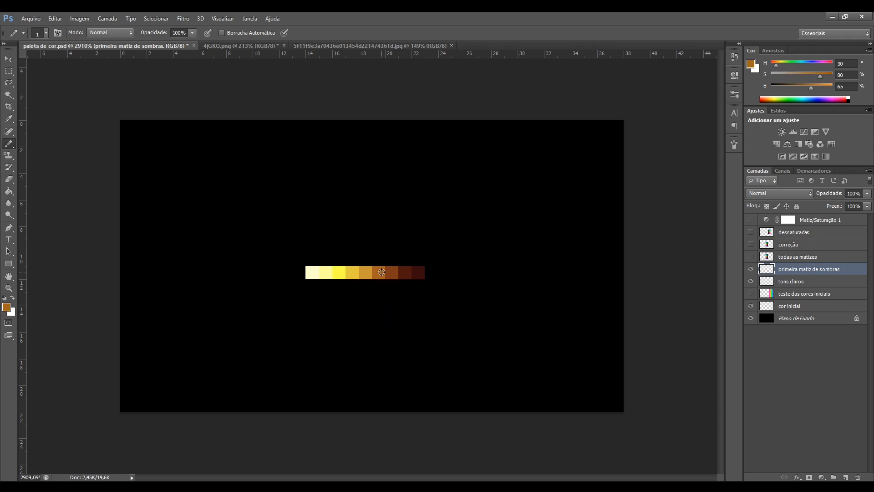
alt+click(396, 274)
alt+click(404, 272)
alt+click(418, 273)
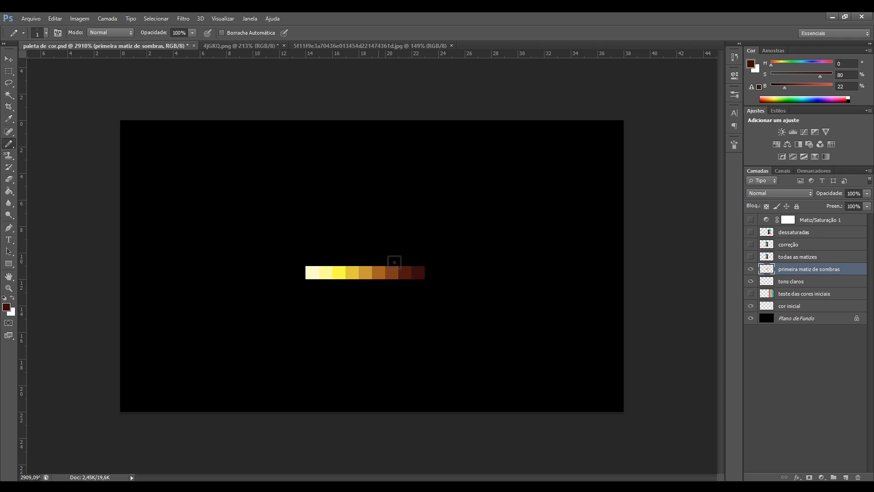
Paint freehand trial strokes in the darkest brown above the palette row, and undo them all
mouse_move(380, 258)
mouse_down()
mouse_move(437, 251)
mouse_move(419, 247)
mouse_up()
key(ctrl+z)
mouse_move(401, 218)
mouse_down()
mouse_move(357, 200)
mouse_move(301, 248)
mouse_move(352, 233)
mouse_up()
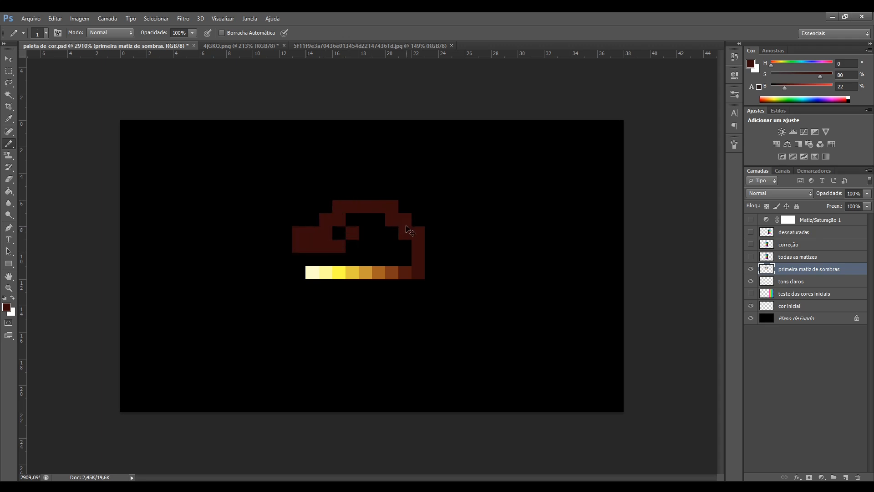
key(ctrl+z)
key(ctrl+z)
key(ctrl+alt+z)
key(ctrl+alt+z)
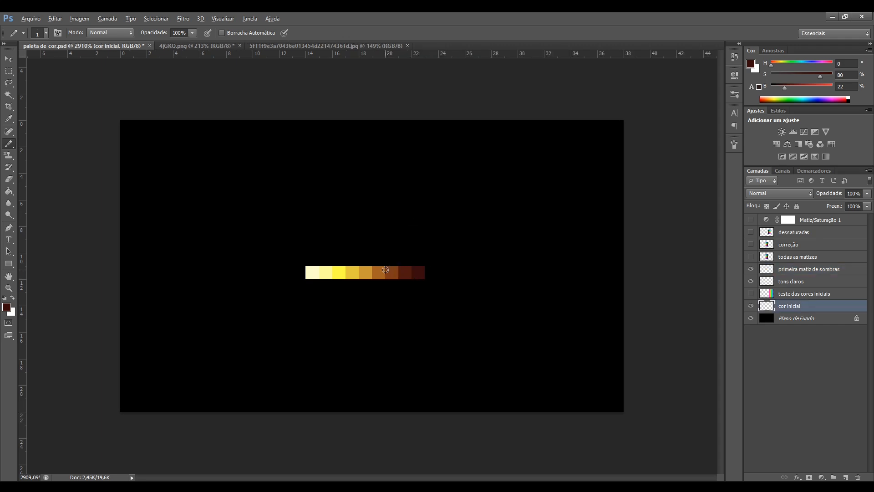
Sample the light yellows, the base yellow, some shadow tones and the darkest brown in the palette row to compare their HSB values
alt+click(327, 270)
alt+click(317, 269)
alt+click(339, 273)
alt+click(355, 275)
alt+click(372, 275)
alt+click(414, 275)
alt+click(339, 273)
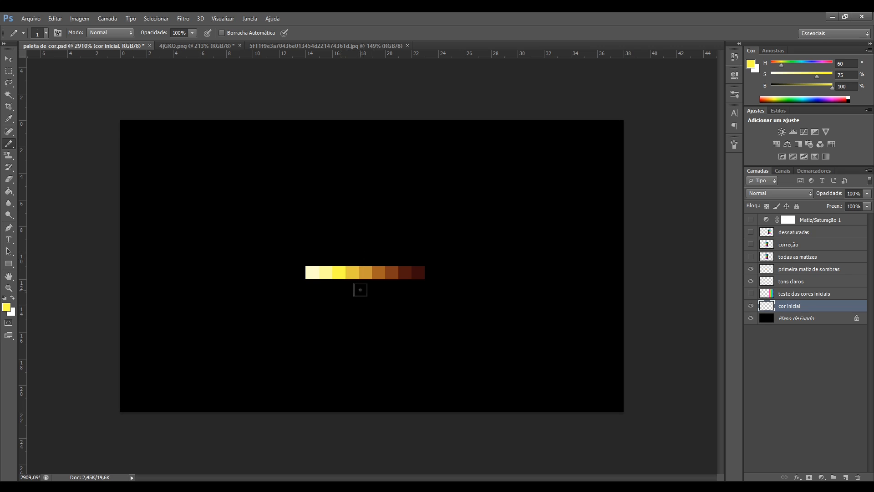
Sample each shadow tone in order, from the one beside the base yellow to the darkest brown, to compare their hue, saturation and brightness
alt+click(352, 272)
alt+click(367, 274)
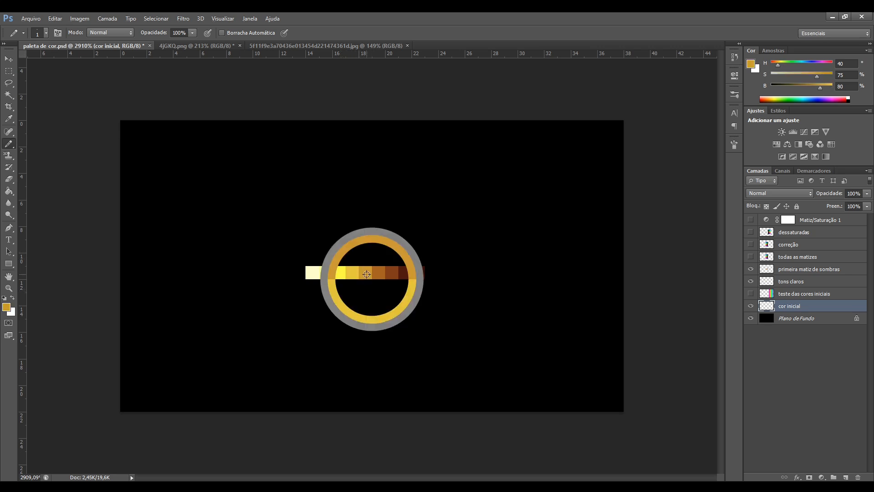
alt+click(380, 273)
alt+click(393, 273)
alt+click(405, 273)
alt+click(416, 272)
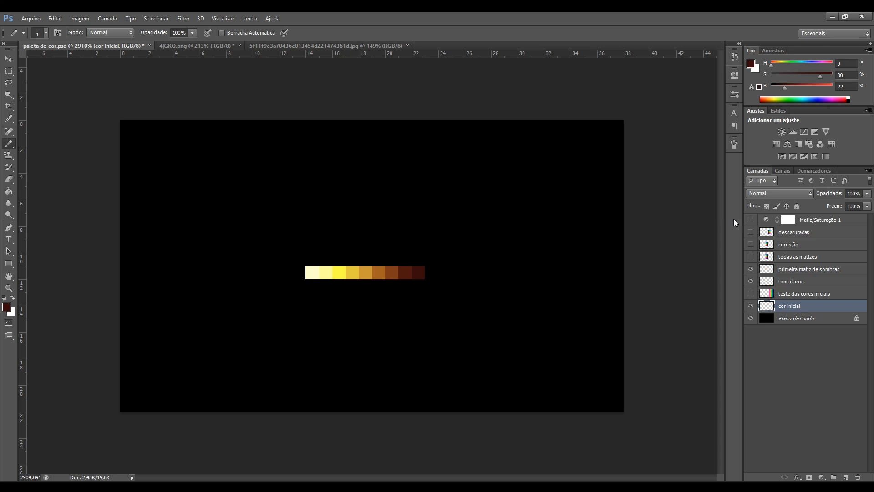
Preview the palette row in greyscale with the Matiz/Saturação 1 layer, hide that layer again, and sample the middle and dark brown tones
click(750, 220)
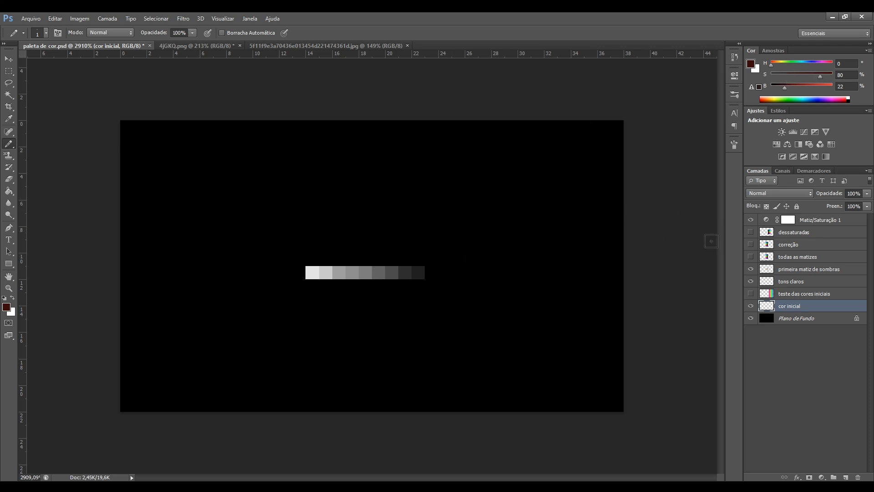
click(751, 221)
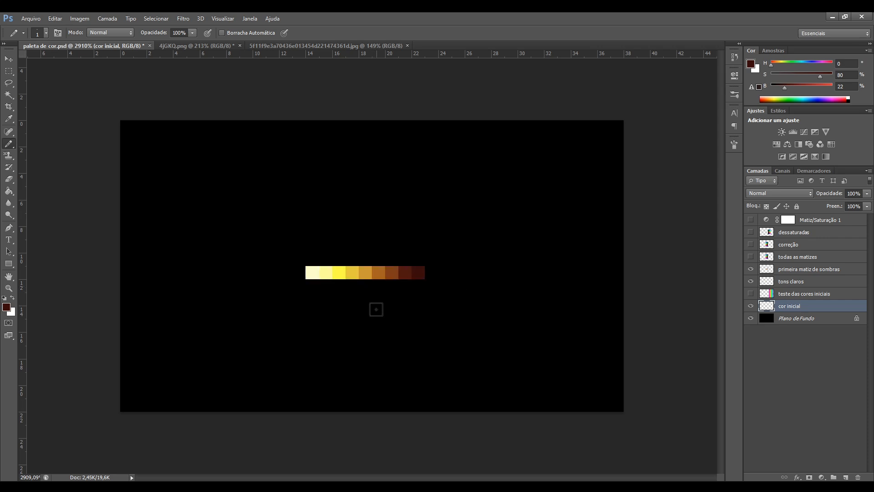
alt+click(362, 274)
alt+click(386, 273)
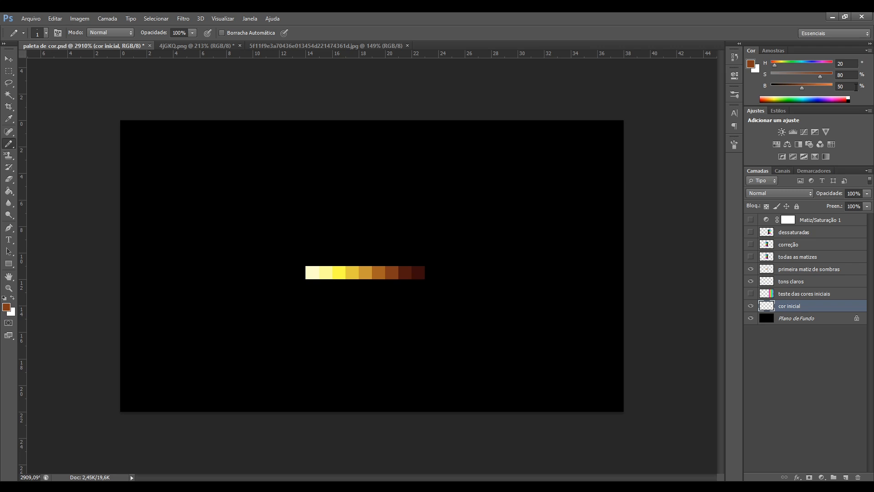
alt+click(392, 275)
alt+click(409, 272)
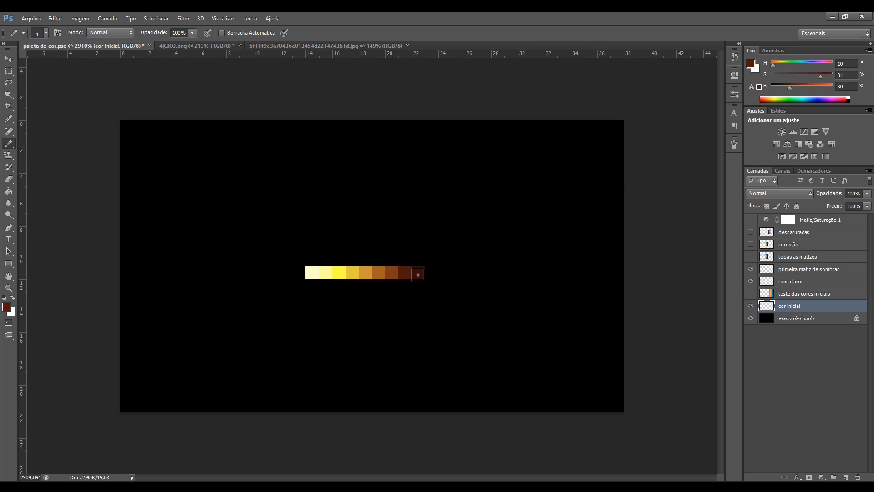
Paint freehand trial strokes over the darkest brown and below the palette row, and undo them all
click(418, 272)
mouse_move(312, 299)
mouse_down()
mouse_move(405, 297)
mouse_move(405, 285)
mouse_up()
key(ctrl+z)
mouse_move(395, 293)
mouse_down()
mouse_move(225, 286)
mouse_move(313, 223)
mouse_move(462, 272)
mouse_move(339, 314)
mouse_move(315, 313)
mouse_move(482, 233)
mouse_move(302, 233)
mouse_move(215, 289)
mouse_move(483, 309)
mouse_up()
key(ctrl+z)
key(ctrl+z)
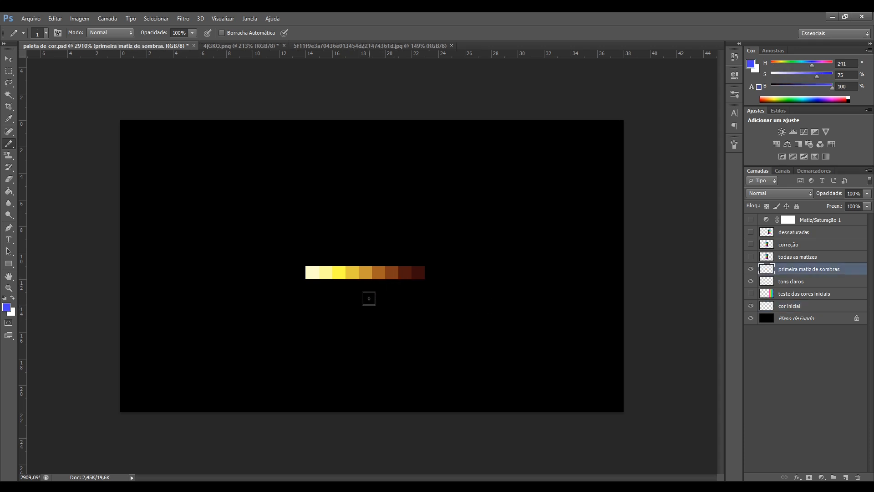
mouse_move(367, 299)
mouse_down()
mouse_move(247, 292)
mouse_move(253, 259)
mouse_move(404, 238)
mouse_move(476, 253)
mouse_move(485, 293)
mouse_move(337, 313)
mouse_up()
key(ctrl+z)
drag(307, 285, 426, 287)
key(ctrl+z)
Show and select the "teste das cores iniciais" layer, and undo trial strokes across the hue stripes and below the palette row
click(751, 294)
click(806, 294)
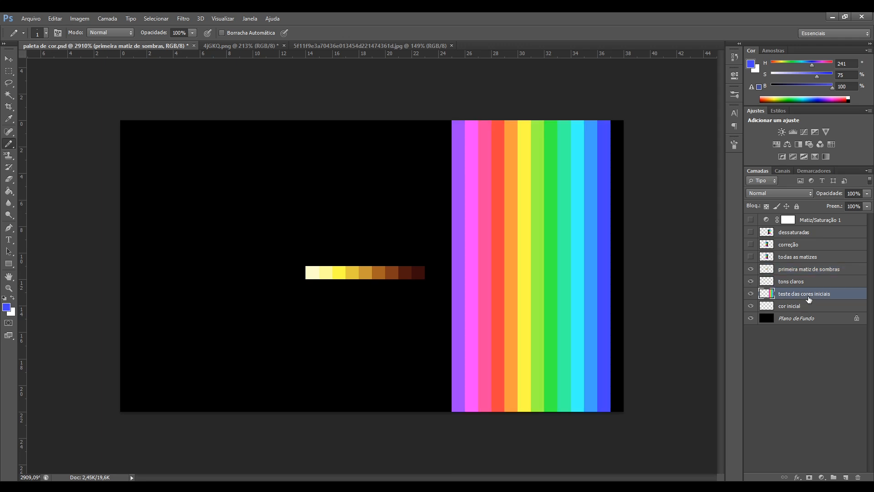
drag(529, 258, 599, 255)
key(ctrl+z)
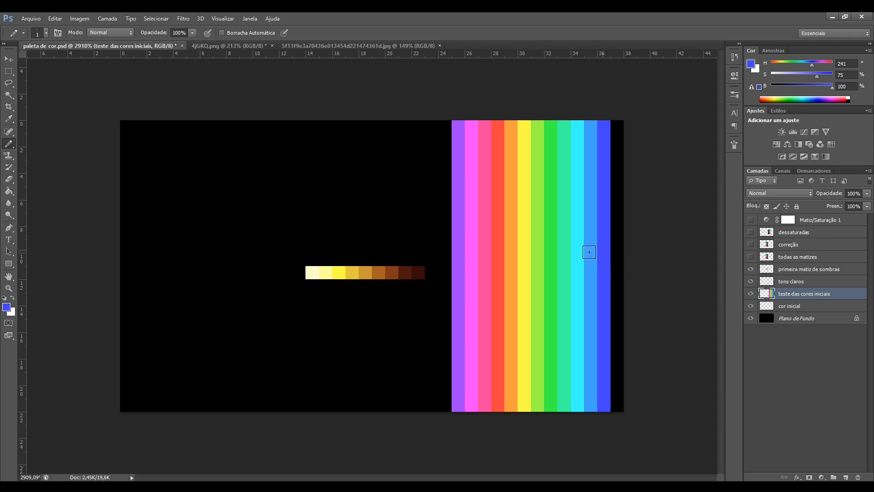
mouse_move(432, 286)
mouse_down()
mouse_move(314, 296)
mouse_move(273, 284)
mouse_move(304, 244)
mouse_move(394, 238)
mouse_move(431, 253)
mouse_move(443, 272)
mouse_move(413, 292)
mouse_move(358, 296)
mouse_up()
key(ctrl+z)
Duplicate the "primeira matiz de sombras" layer and place the copy directly below the original palette row
click(806, 269)
key(ctrl+j)
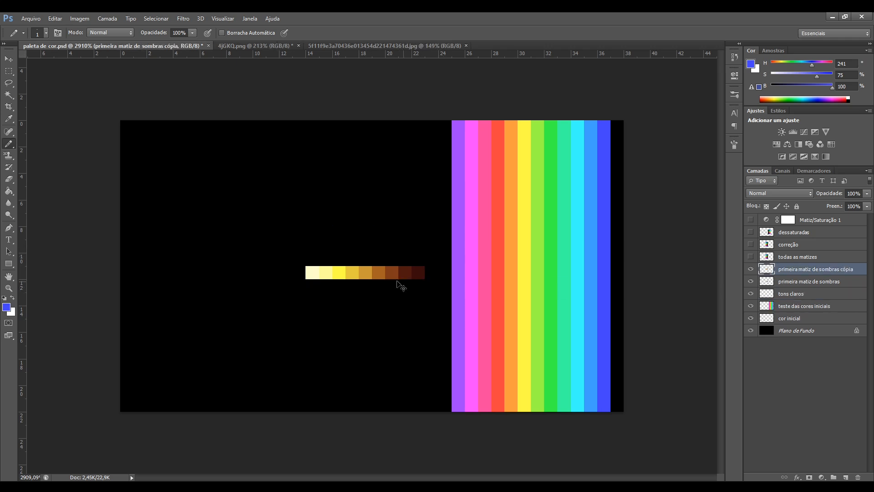
key(ctrl+t)
drag(404, 272, 406, 286)
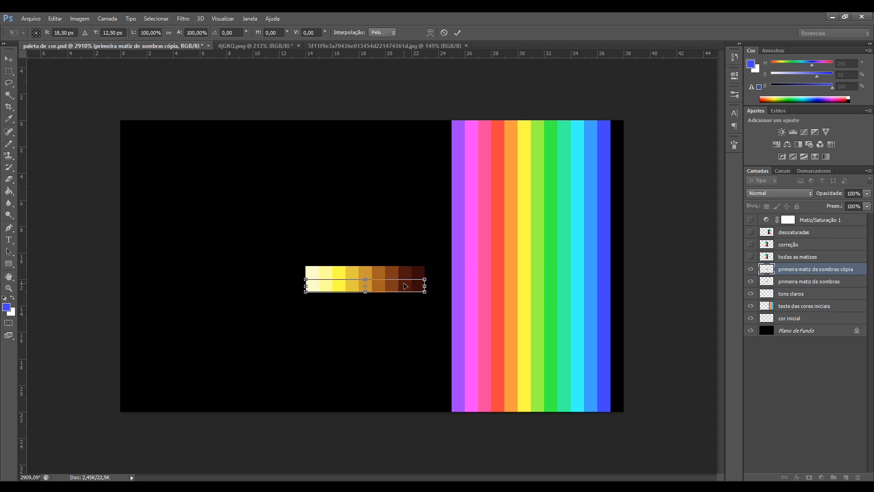
key(Return)
key(b)
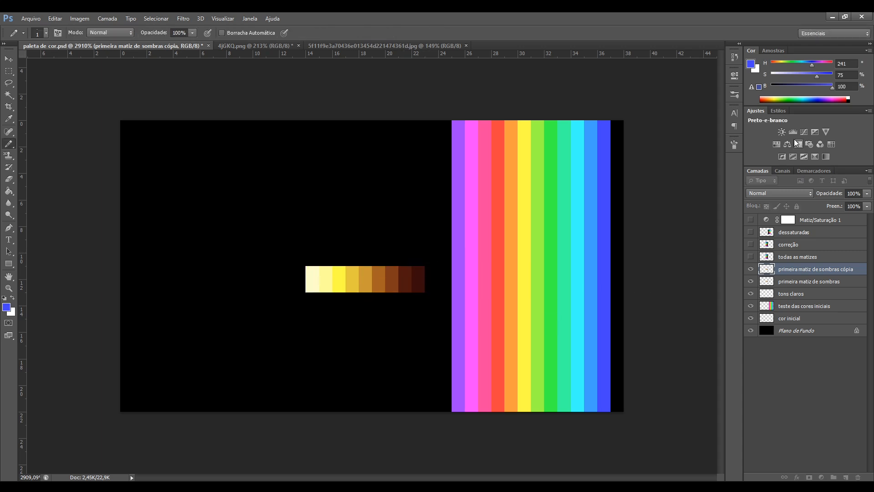
Try recolouring the copied row's base yellow with the yellow-green stripe's colour and its next tone with hue 80, and undo both pixels
alt+click(339, 287)
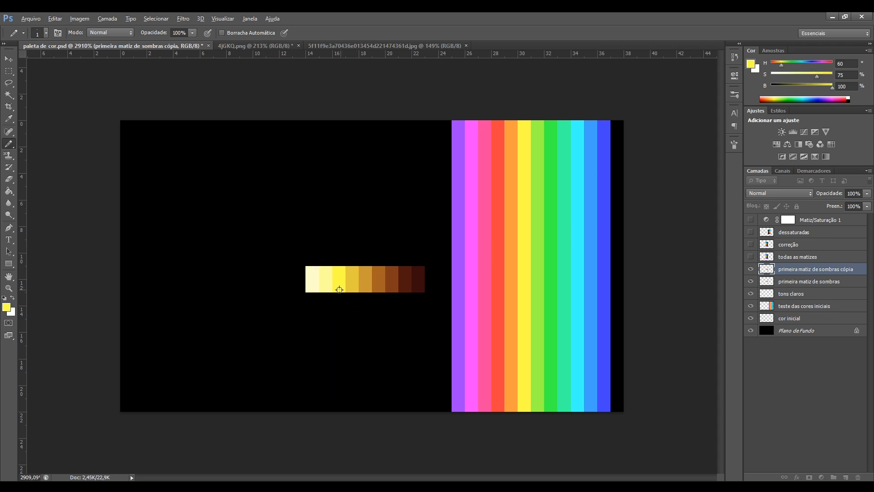
alt+click(538, 248)
click(339, 286)
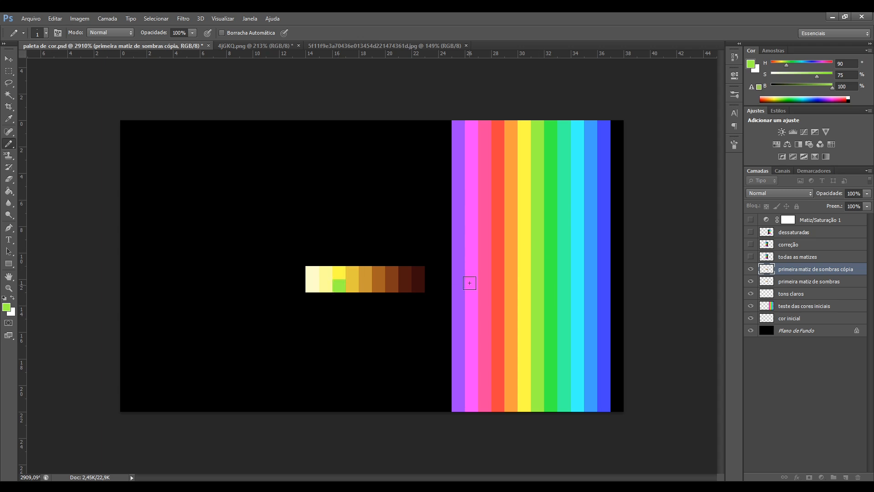
alt+click(351, 288)
click(841, 63)
text(80)
click(355, 289)
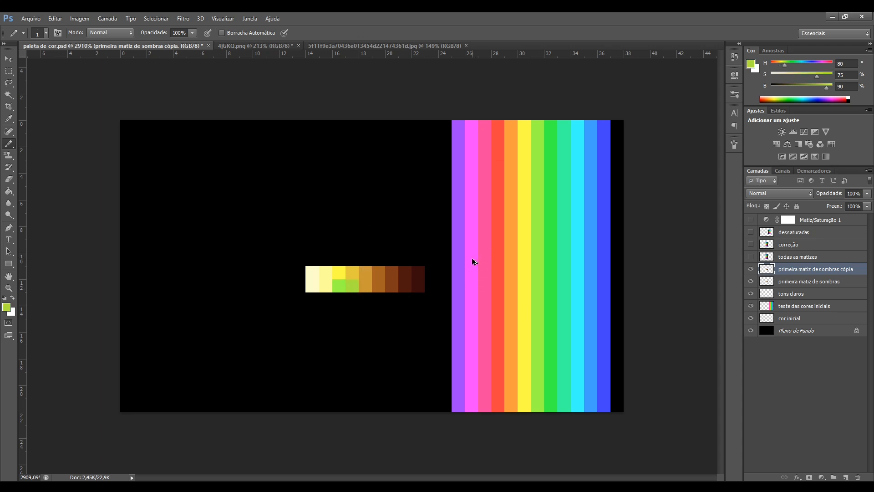
key(ctrl+z)
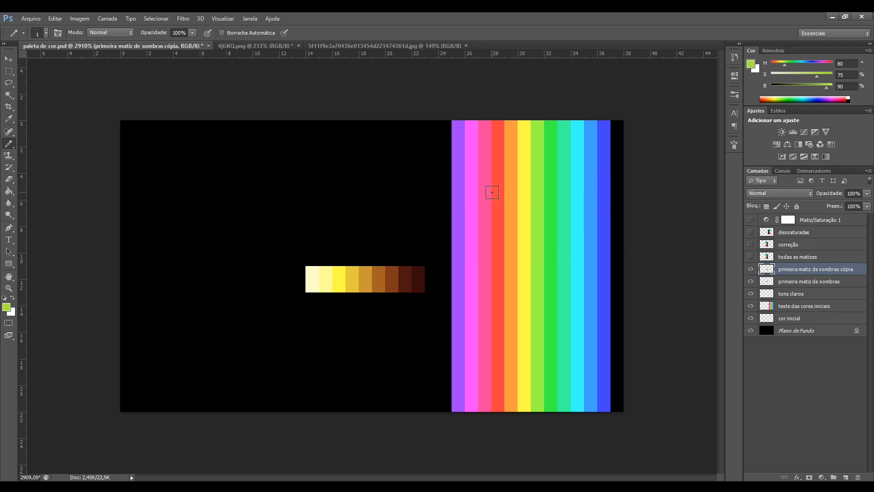
Try a hue shift of -30 on the copied row in Hue/Saturation, and apply a shift of 30 instead
key(ctrl+u)
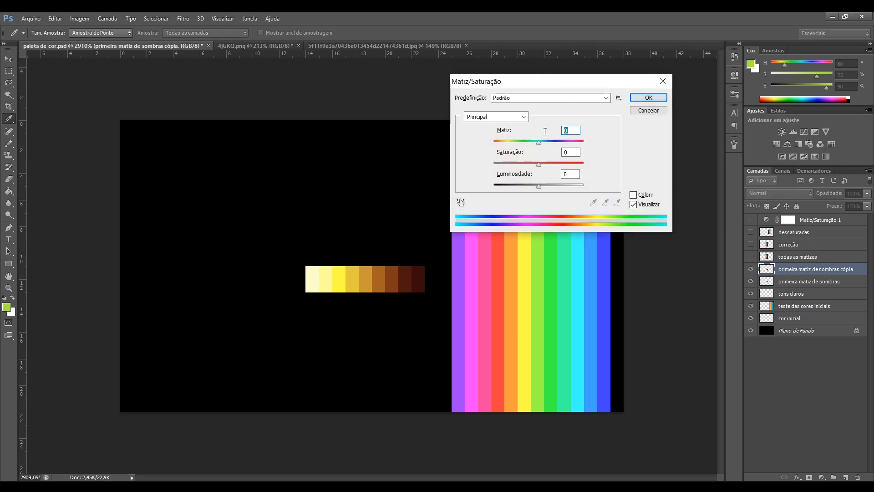
text(30)
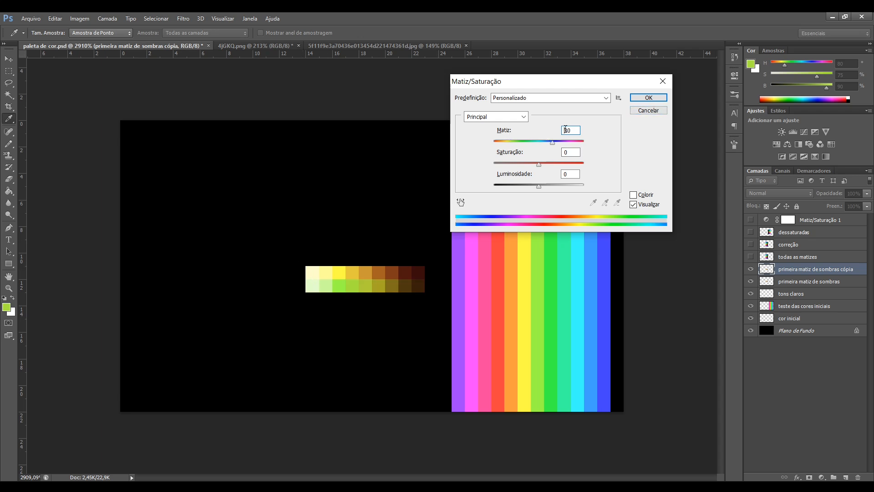
click(565, 131)
text(-)
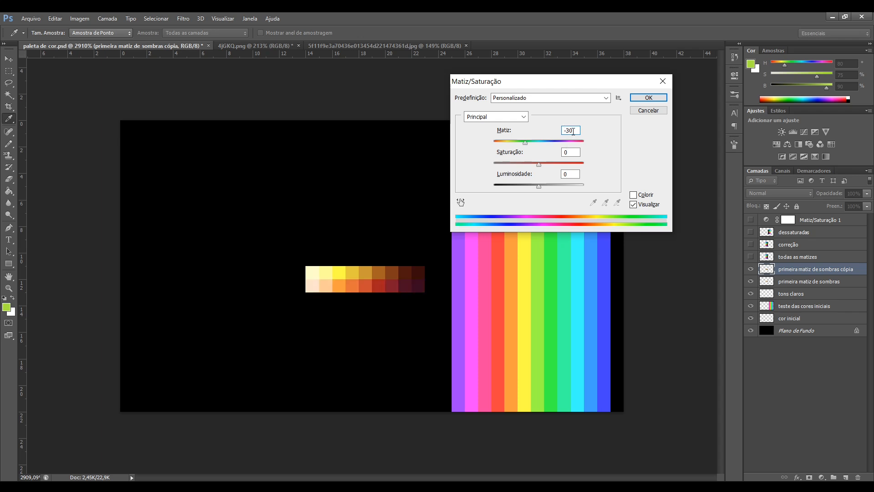
text(30)
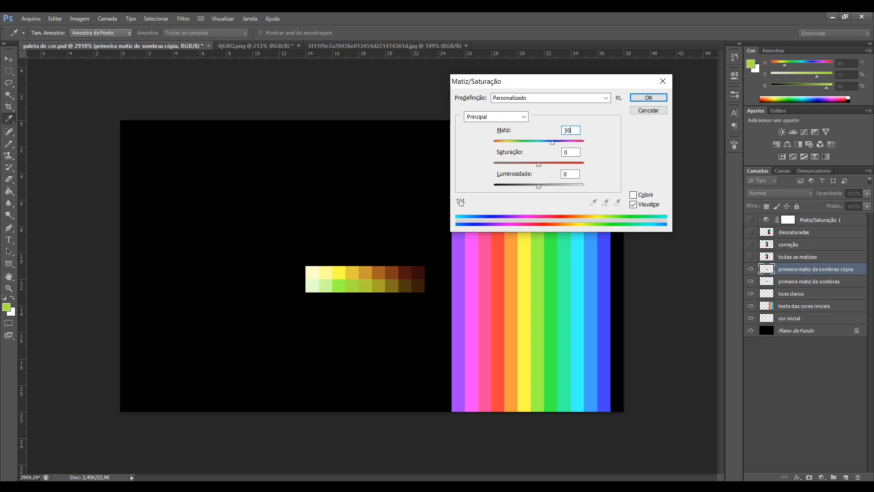
click(658, 97)
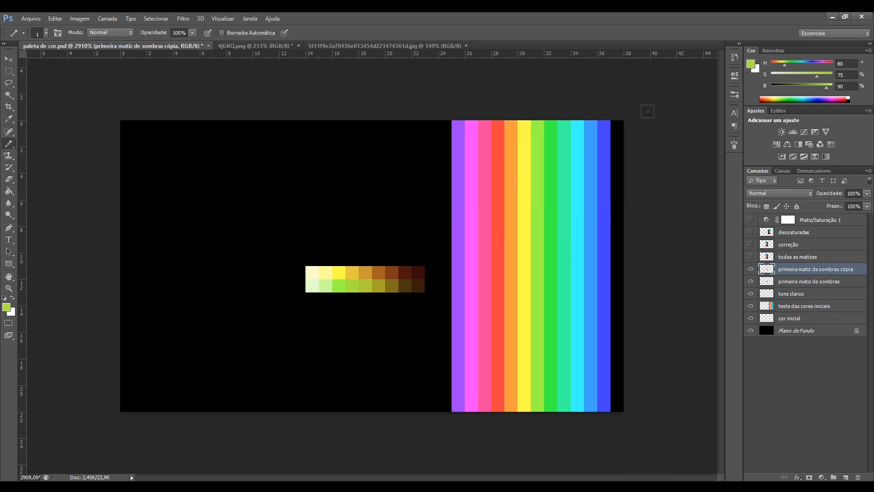
Move the yellow-green copied row directly above the original yellow palette row
key(ctrl+t)
drag(405, 289, 400, 267)
key(Return)
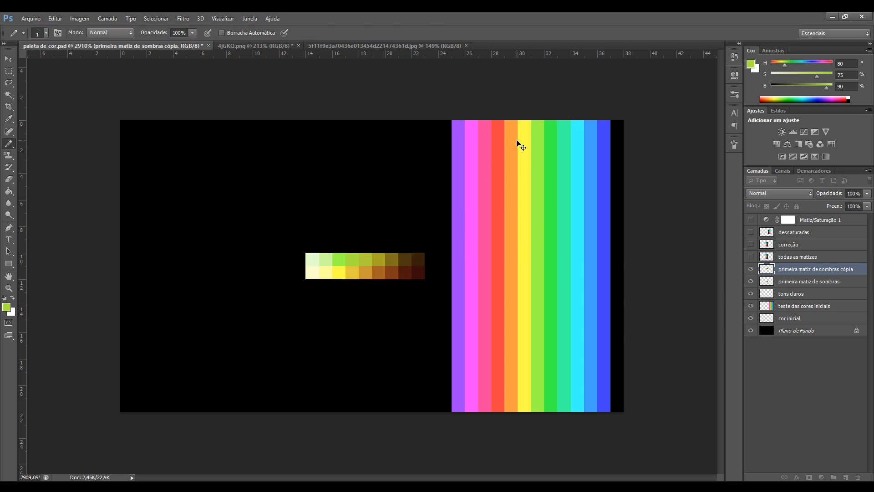
Duplicate the yellow-green row's layer and place the new copy directly above it
key(ctrl+j)
key(ctrl+t)
drag(404, 266, 405, 252)
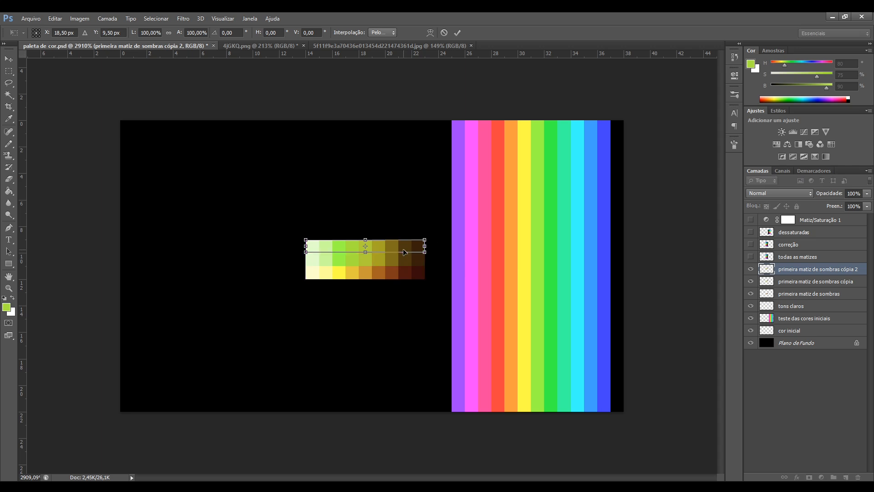
key(Return)
Shift the hue of the newest row by 30 with Hue/Saturation
key(i)
key(ctrl+u)
drag(574, 130, 557, 130)
text(30)
key(Return)
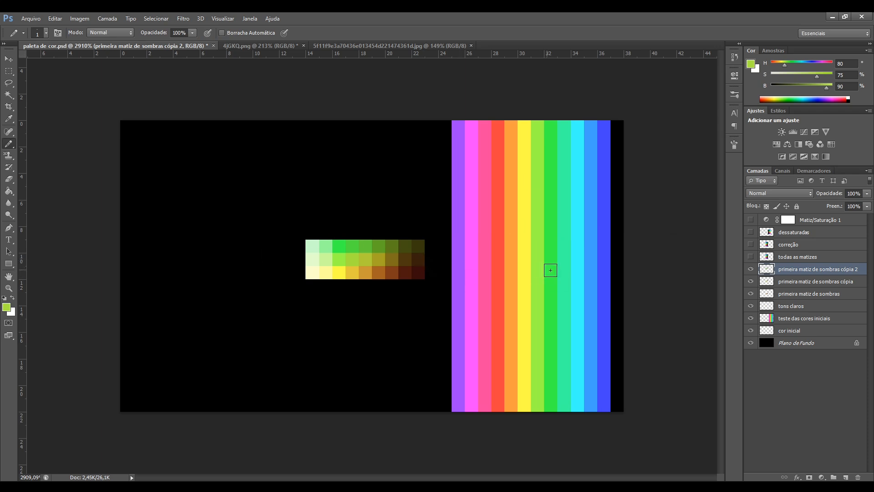
Show the "todas as matizes" layer with the full hue grid, and undo the green trial strokes across the stripes and the yellow row
click(751, 257)
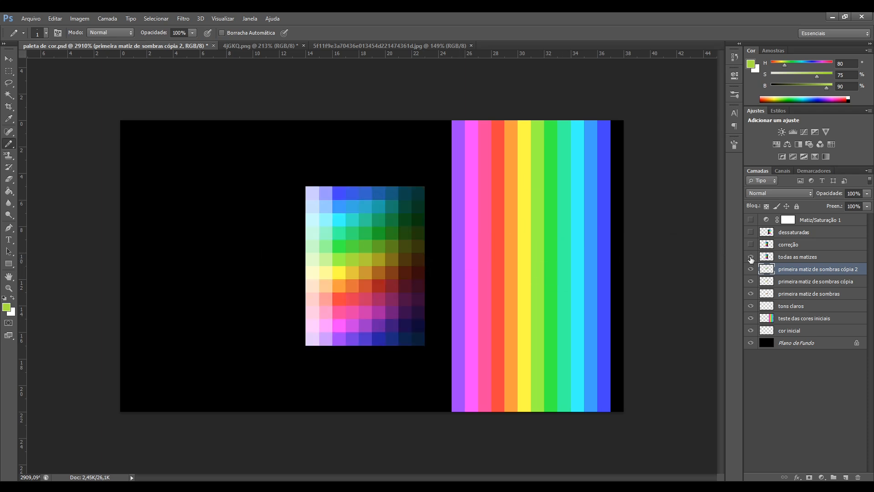
mouse_move(441, 125)
mouse_down()
mouse_move(513, 103)
mouse_move(617, 121)
mouse_move(595, 183)
mouse_move(490, 174)
mouse_move(466, 120)
mouse_move(612, 144)
mouse_move(481, 156)
mouse_move(602, 162)
mouse_move(573, 138)
mouse_move(491, 139)
mouse_move(561, 124)
mouse_up()
key(ctrl+z)
drag(294, 272, 339, 272)
drag(398, 271, 287, 272)
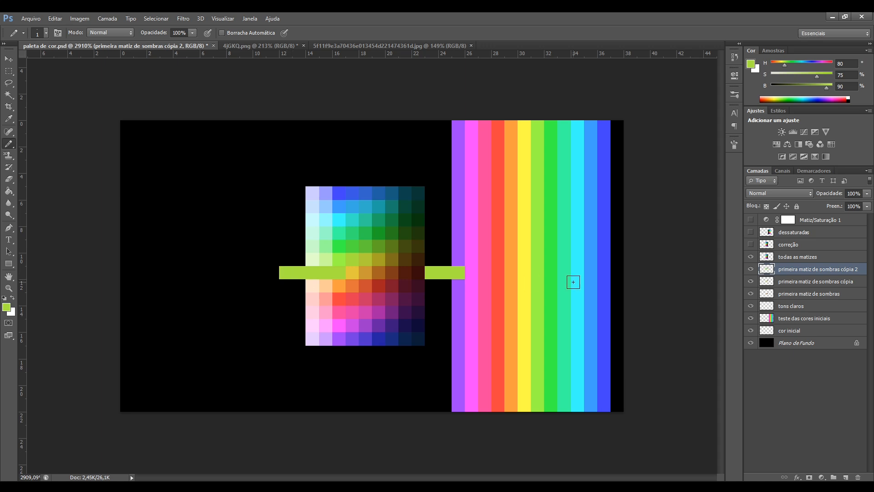
key(ctrl+z)
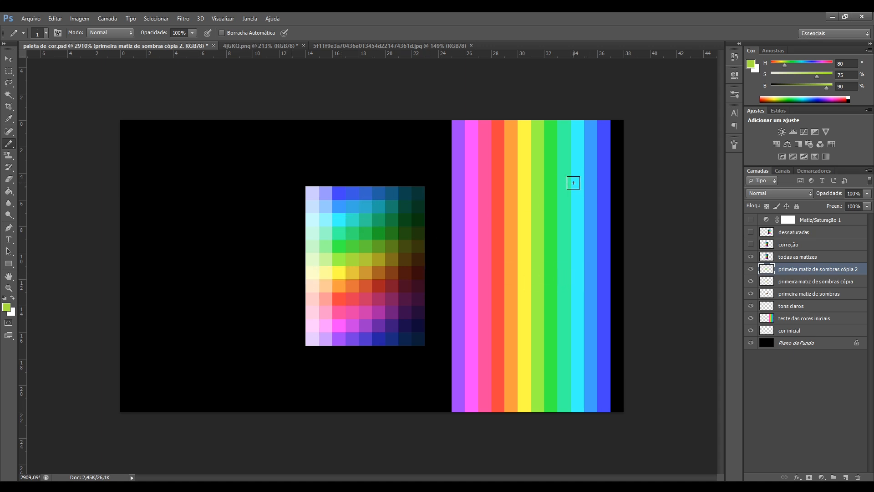
Select the "todas as matizes" layer, sample the dark teal in the grid's top row, and paint a trial stroke above the grid
click(787, 258)
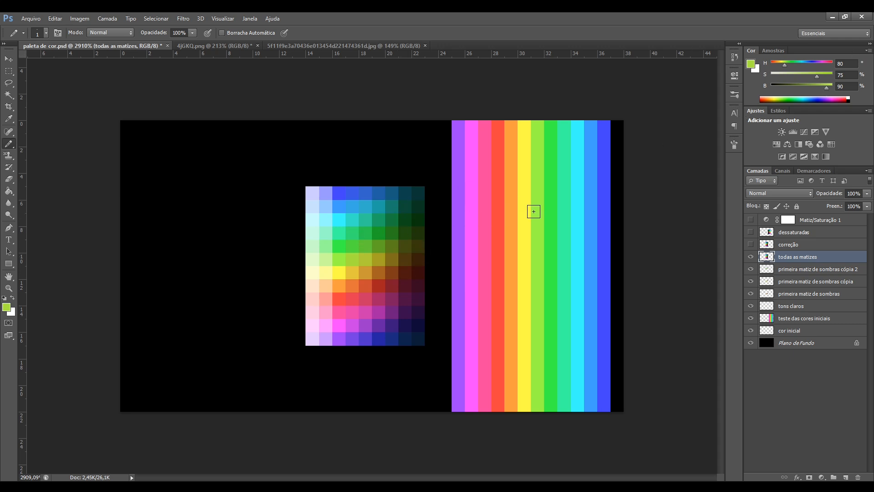
key(ctrl+plus)
key(alt)
mouse_move(335, 189)
mouse_down()
mouse_move(404, 187)
mouse_move(380, 171)
mouse_move(336, 173)
mouse_up()
key(ctrl+z)
alt+click(409, 184)
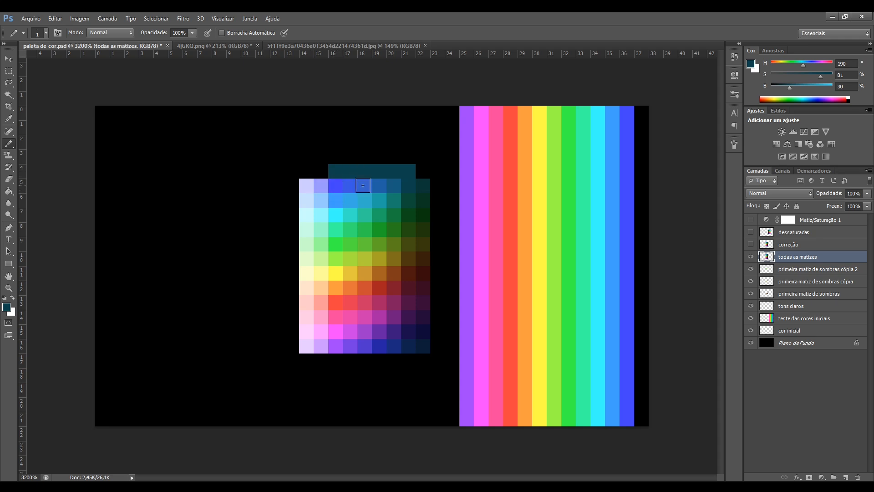
Compare the hue grid's brightness in greyscale with the Matiz/Saturação 1 layer, hide it again, and undo the teal trial stroke
click(752, 221)
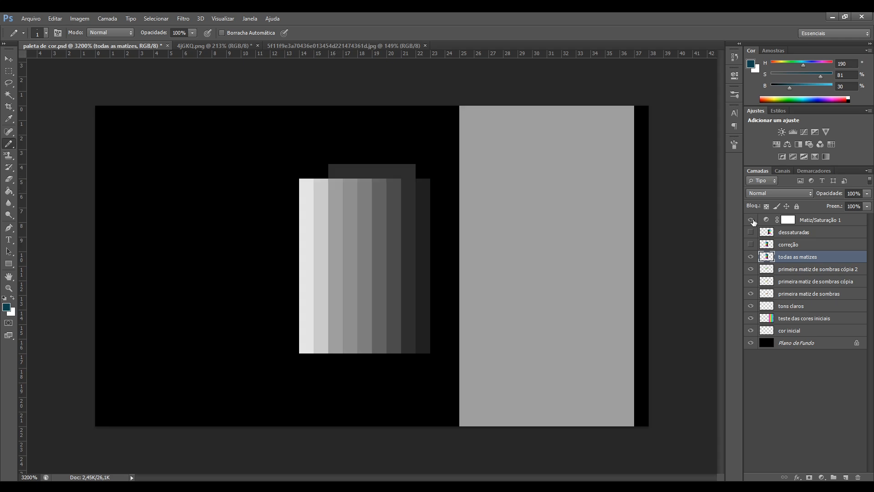
click(752, 220)
key(alt+bracketleft)
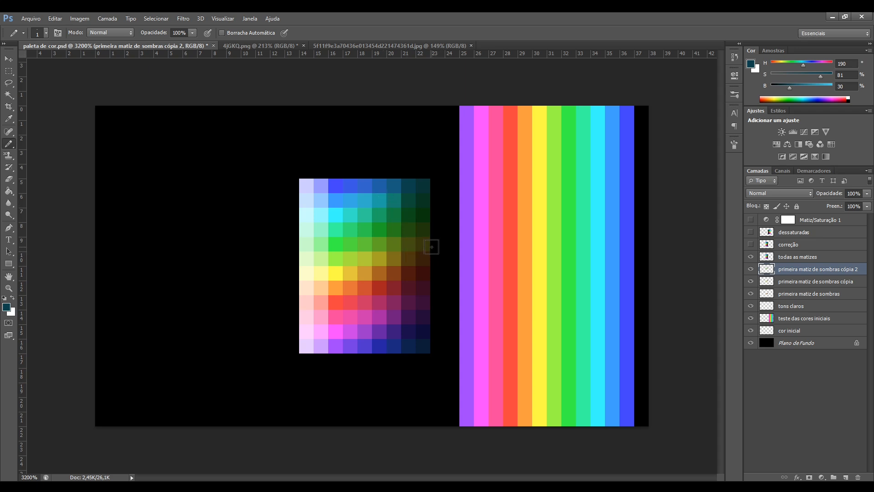
Select the "todas as matizes" layer and compare the hue grid with and without the "correção" layer
click(796, 258)
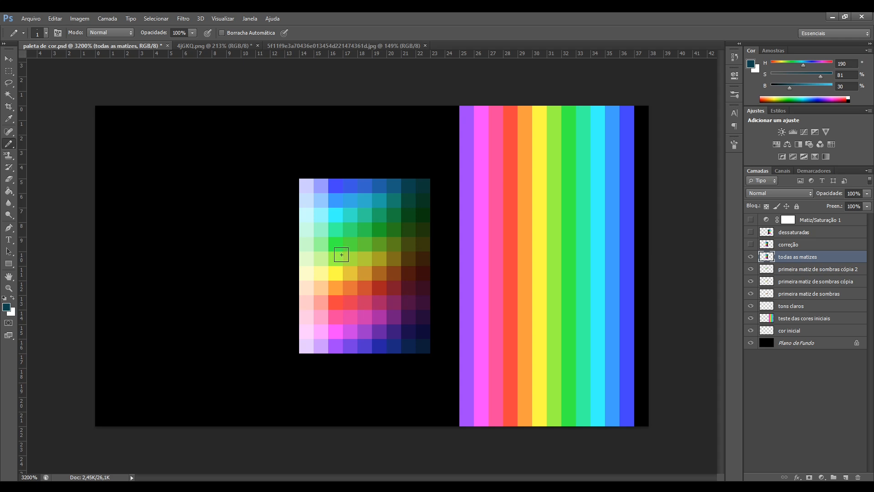
click(751, 245)
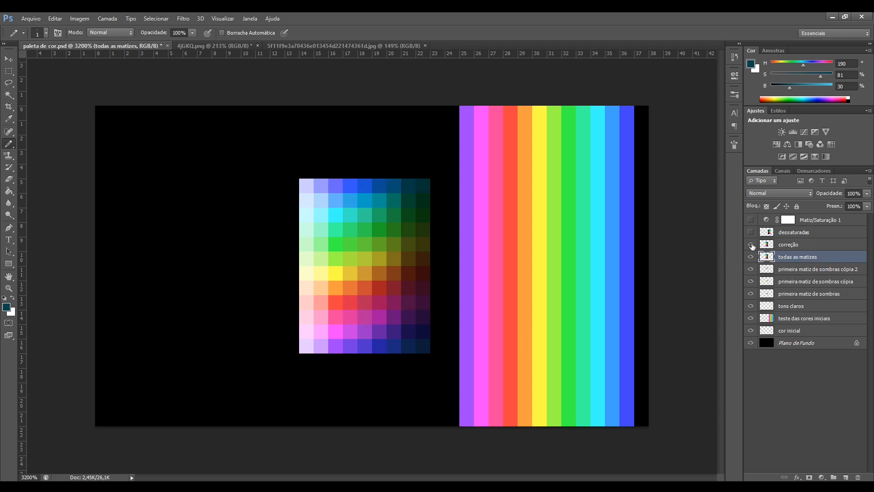
click(751, 245)
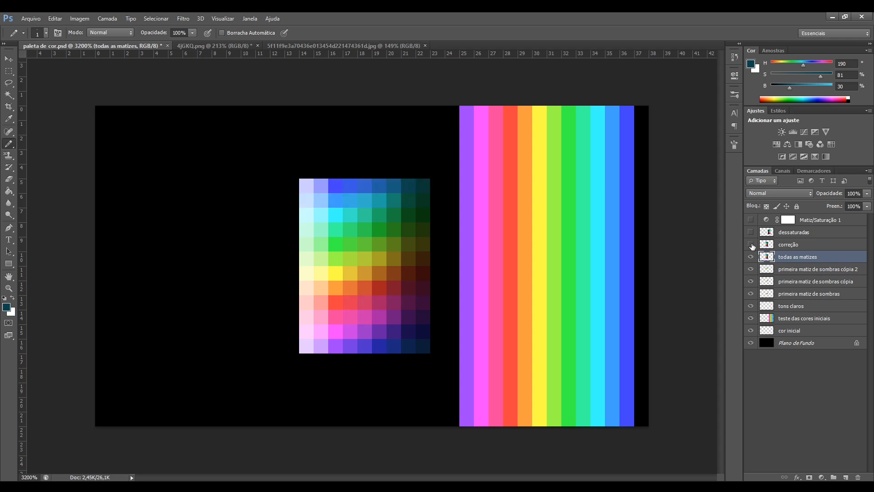
Compare the hue grid with the "todas as matizes" layer hidden and shown, and with the "correção" layer toggled over it
click(752, 245)
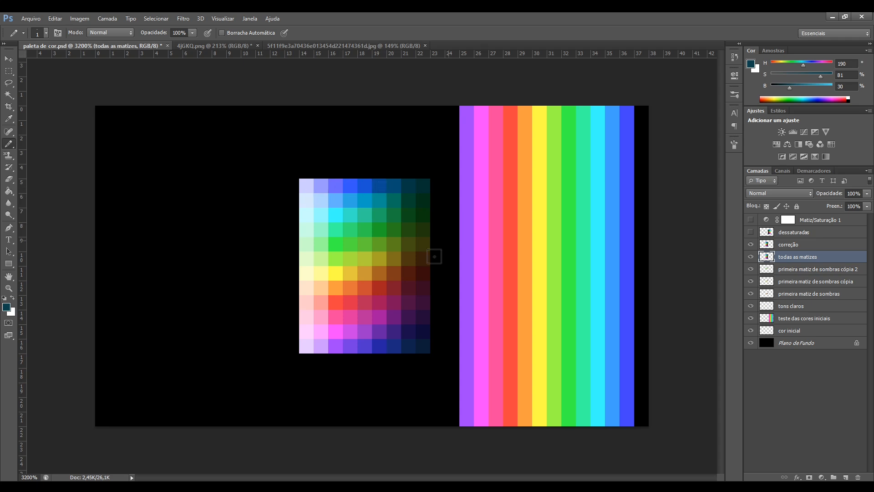
click(750, 257)
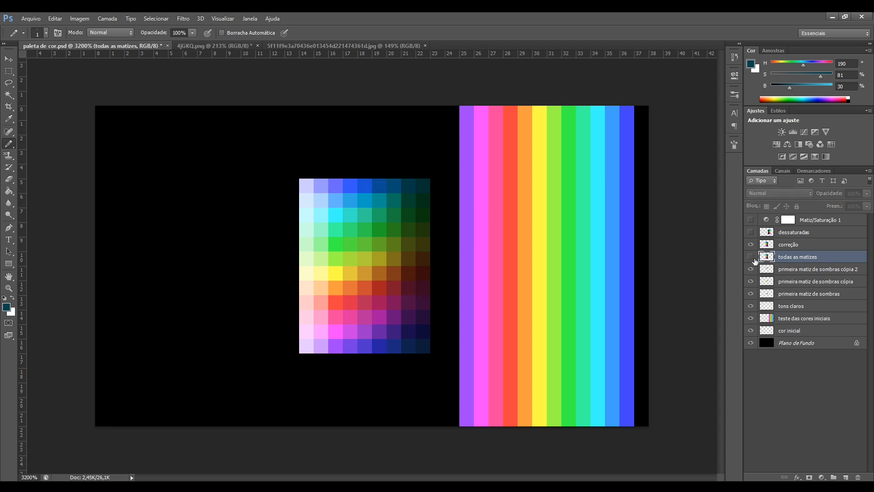
click(751, 257)
click(751, 244)
click(751, 244)
click(751, 245)
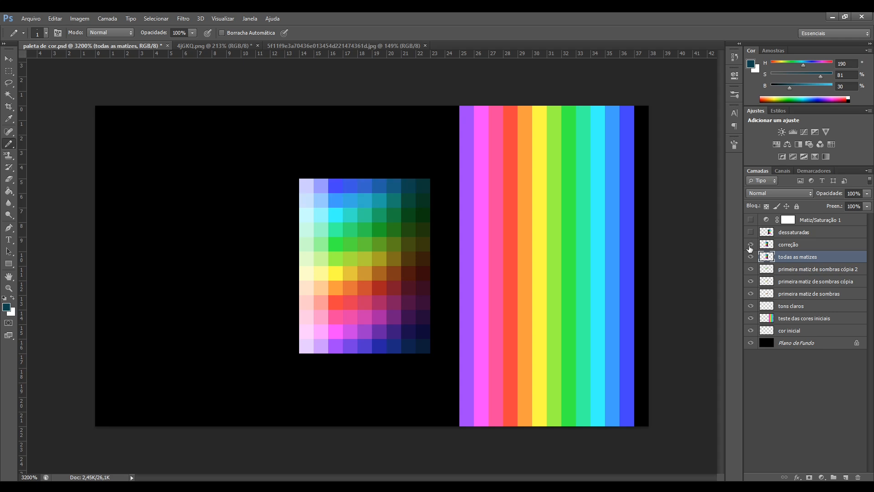
click(750, 246)
click(749, 246)
click(749, 246)
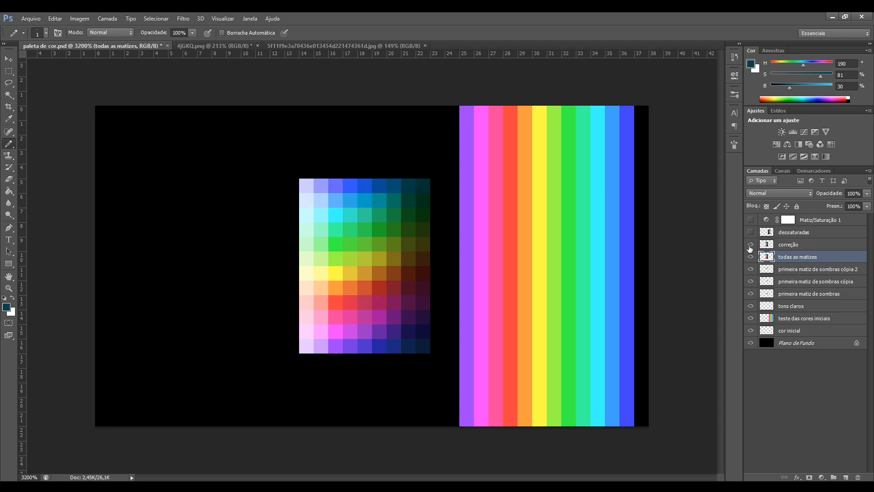
Compare the grid's brightness in greyscale through "Matiz/Saturação 1" with and without the "correção" layer, and return to the coloured view
click(751, 220)
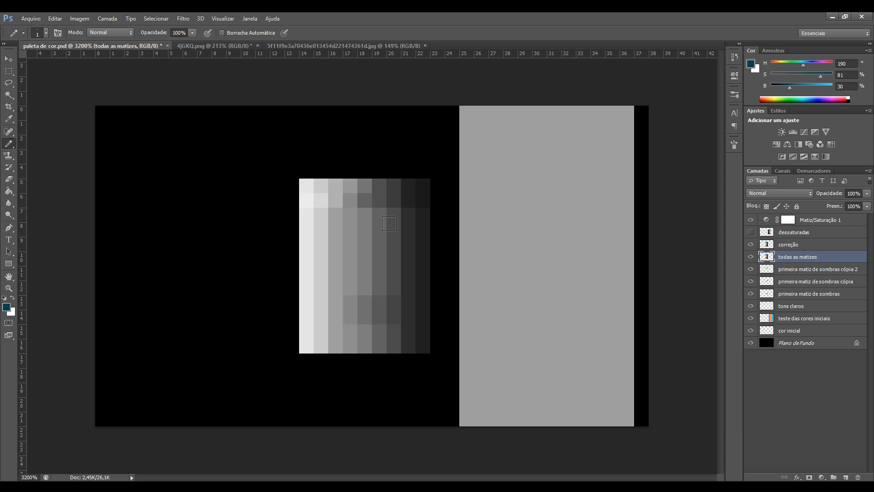
click(750, 245)
click(750, 246)
click(751, 220)
click(751, 245)
click(751, 245)
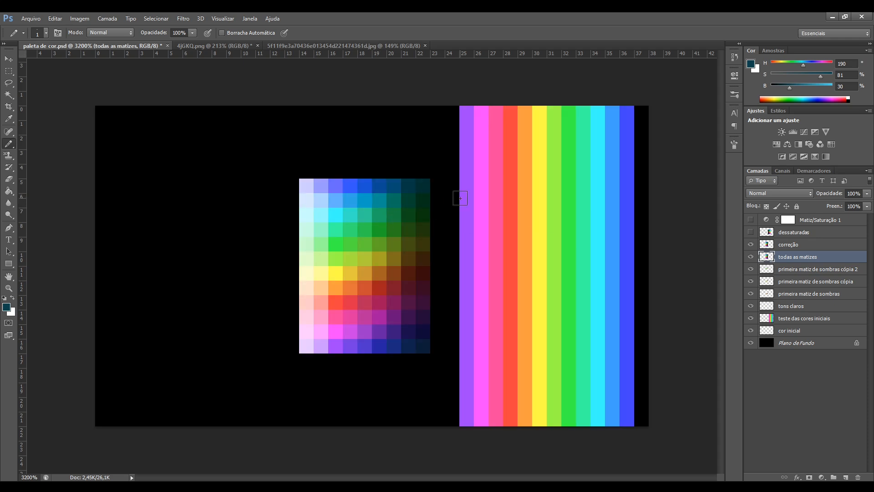
Sample dark blue tones from the grid's top row, paint a trial stroke across the colour stripes, and undo it
alt+click(392, 191)
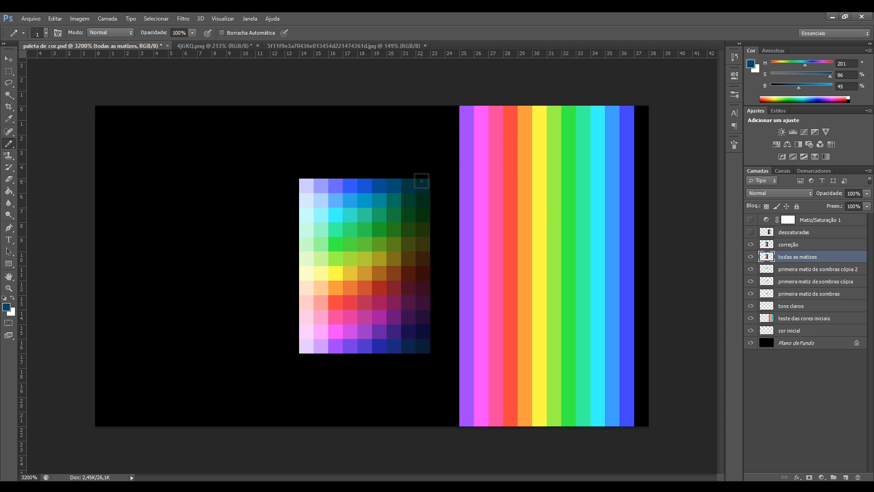
alt+click(380, 191)
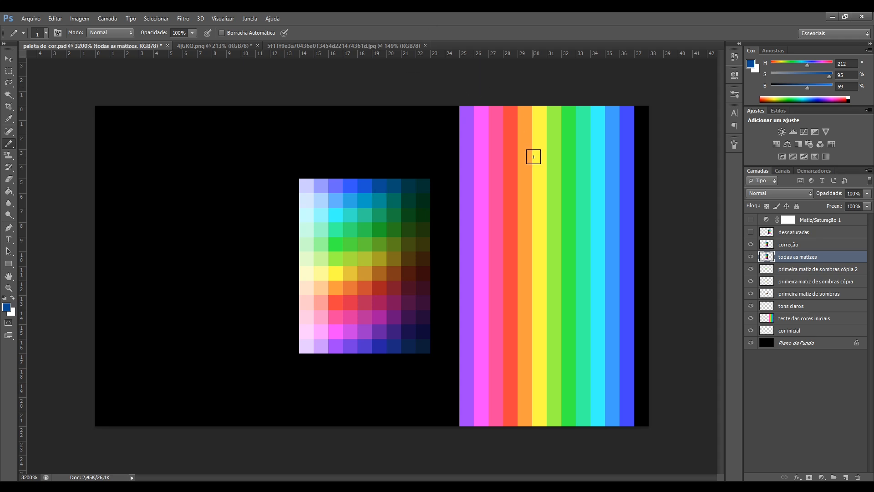
mouse_move(452, 127)
mouse_down()
mouse_move(493, 143)
mouse_move(626, 139)
mouse_move(639, 131)
mouse_move(464, 125)
mouse_move(452, 136)
mouse_move(544, 150)
mouse_move(626, 150)
mouse_move(626, 138)
mouse_move(479, 136)
mouse_move(457, 150)
mouse_move(644, 157)
mouse_up()
key(ctrl+z)
Hide the "teste das cores iniciais" layer, show the "dessaturadas" layer, and make "correção" the active layer
click(751, 318)
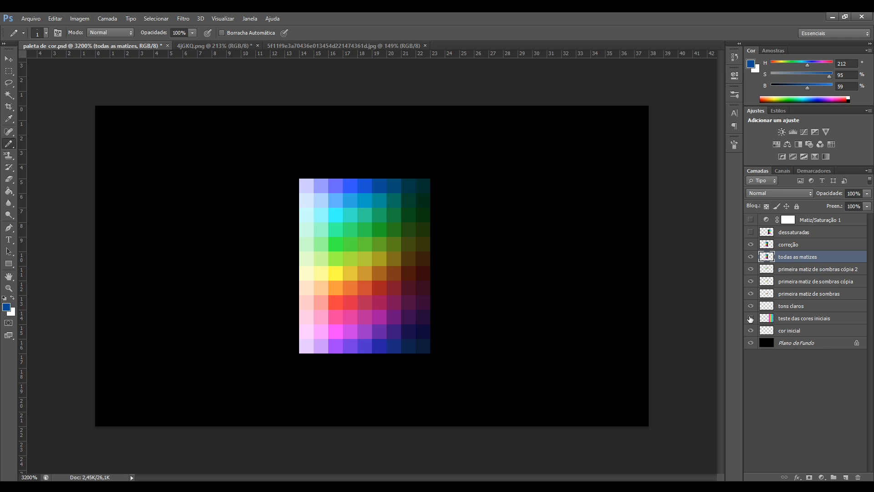
click(795, 246)
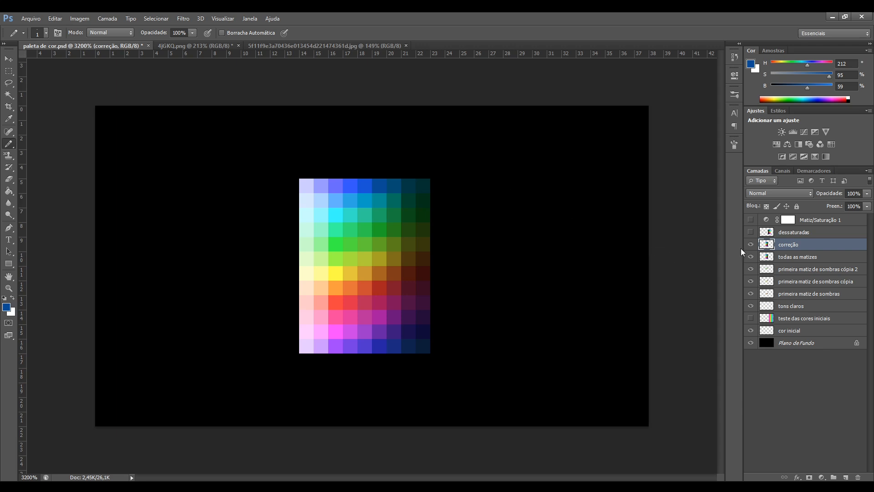
click(751, 232)
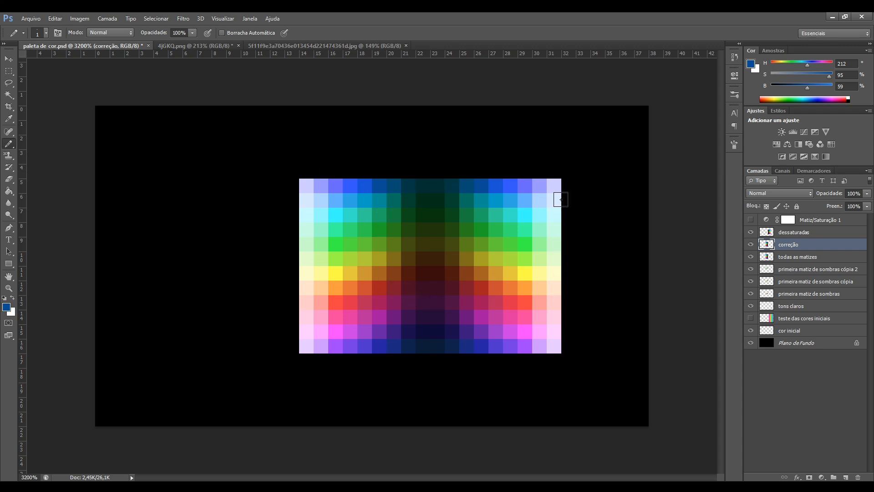
Desaturate the "correção" layer's colour grid with a Hue/Saturation adjustment at saturation -60
key(ctrl+u)
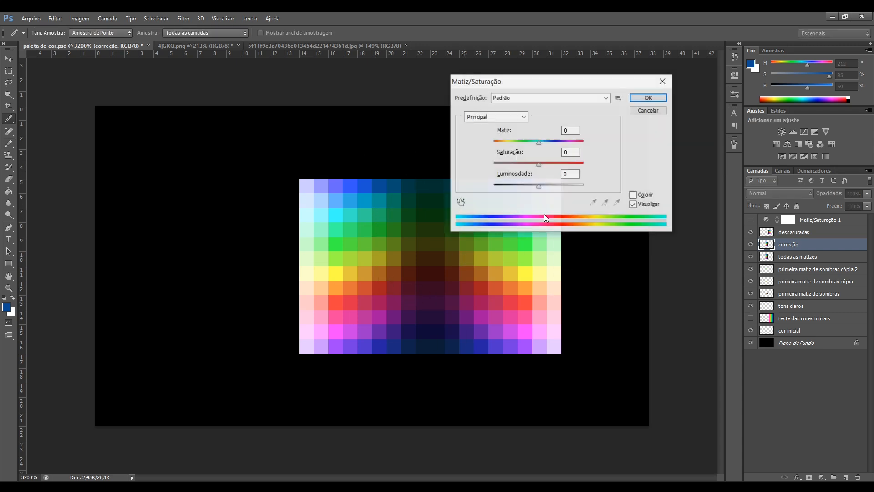
drag(538, 165, 513, 162)
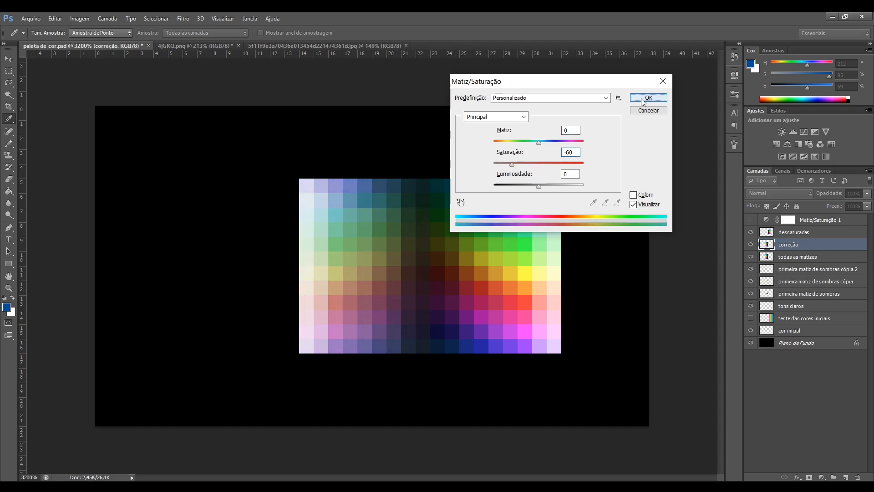
click(648, 97)
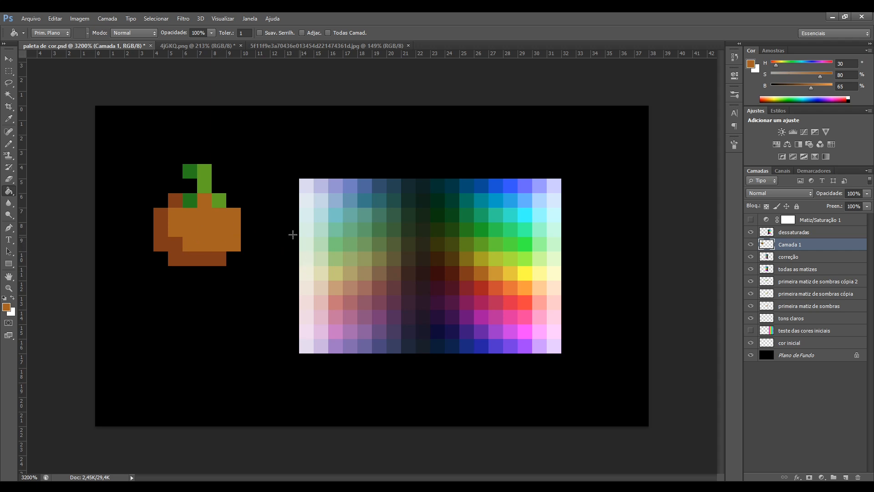
Try filling the pumpkin's body with several oranges and a yellow sampled from the palette, and return it to the palette's brown
alt+click(511, 290)
click(222, 218)
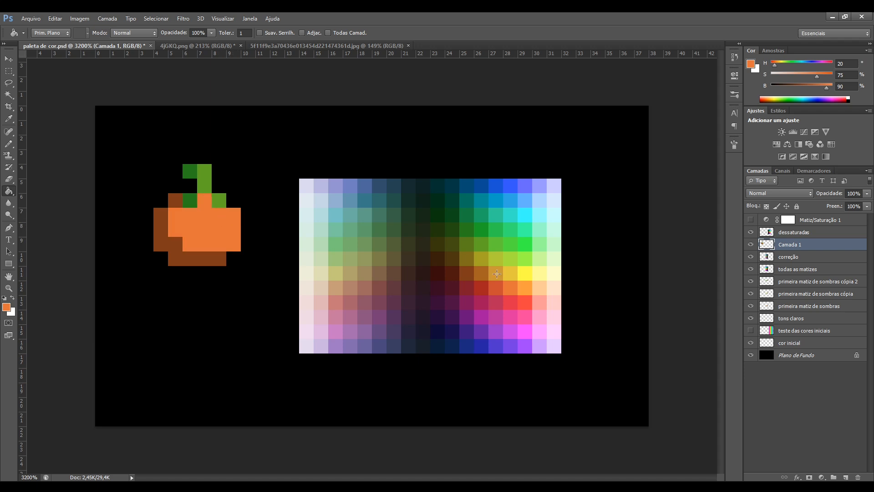
alt+click(523, 292)
click(212, 240)
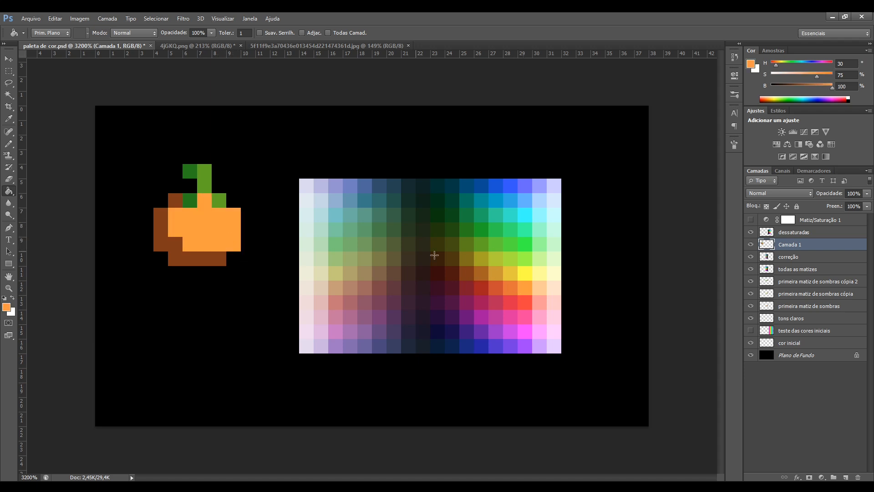
alt+click(511, 279)
click(230, 227)
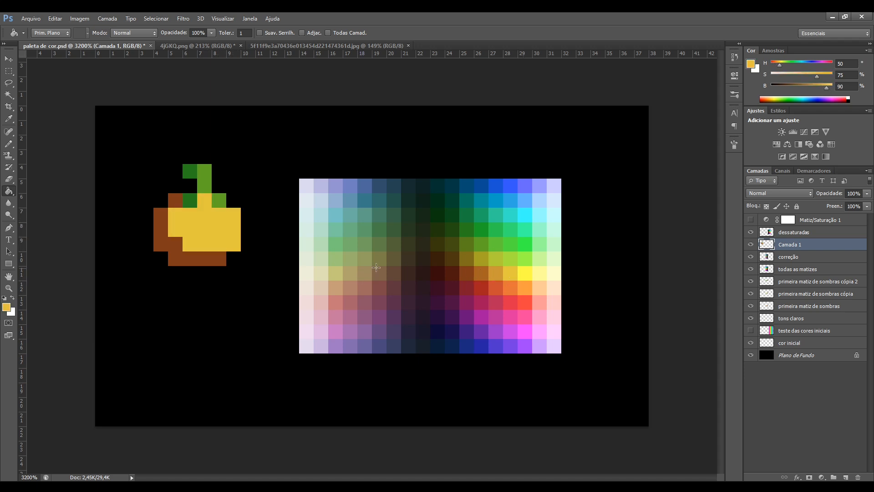
alt+click(506, 290)
click(231, 222)
alt+click(482, 273)
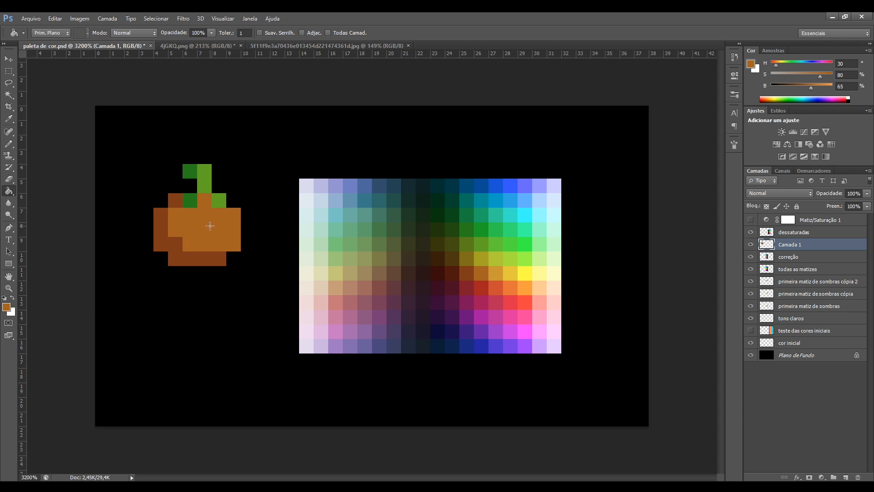
Paint a trial brown pencil stroke from the pumpkin's body toward the palette grid, and undo it
key(b)
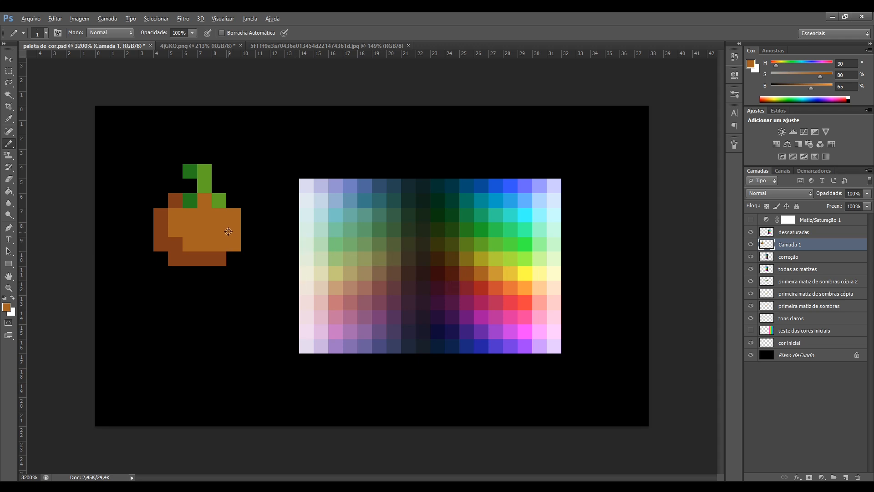
mouse_move(225, 229)
mouse_down()
mouse_move(261, 190)
mouse_move(320, 183)
mouse_move(201, 255)
mouse_move(77, 291)
mouse_move(117, 286)
mouse_move(321, 212)
mouse_up()
key(ctrl+z)
Try the darker browns 874f18 and 773e06 as foreground colour, resampling the pumpkin body's brown after each
click(750, 64)
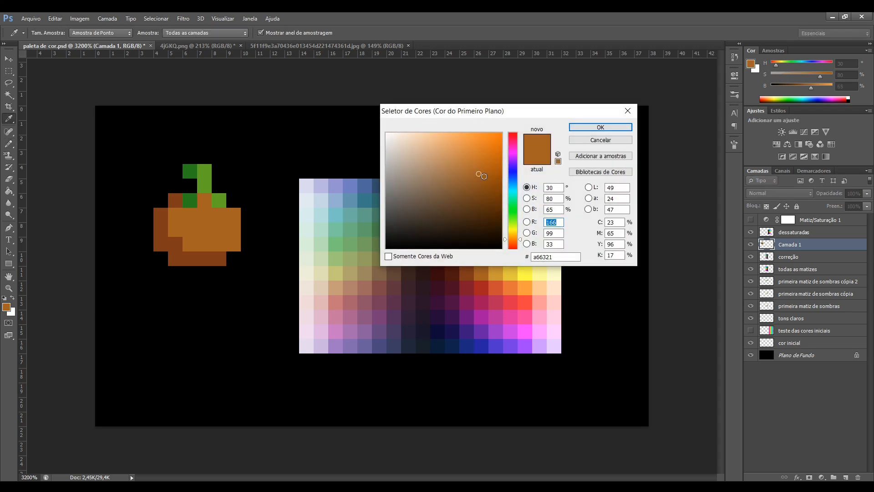
mouse_move(482, 194)
mouse_down()
mouse_move(489, 164)
mouse_move(469, 152)
mouse_move(481, 186)
mouse_up()
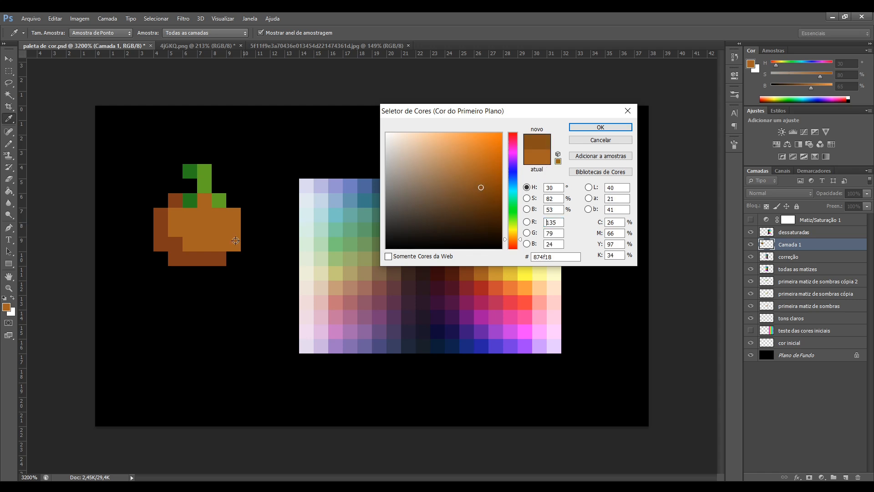
click(209, 236)
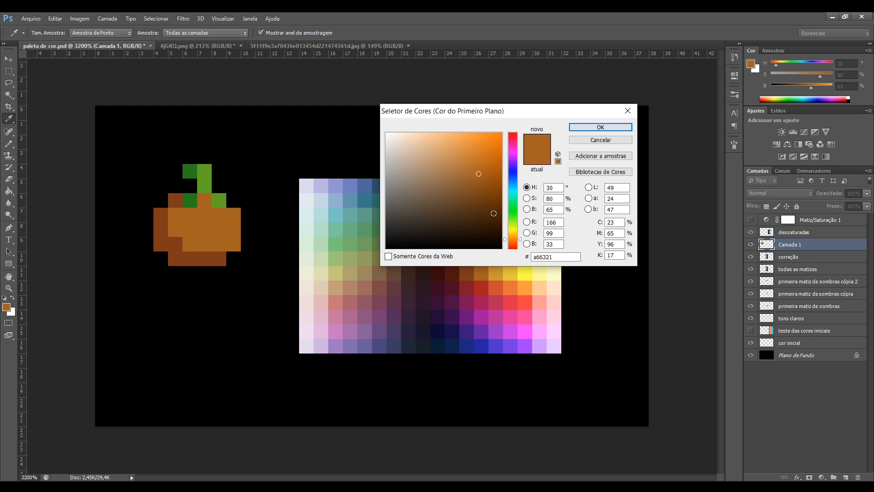
click(495, 194)
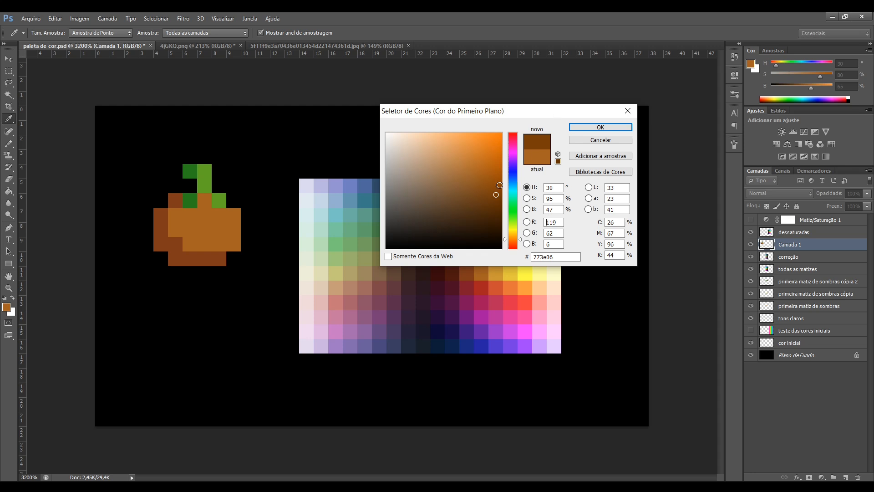
click(220, 224)
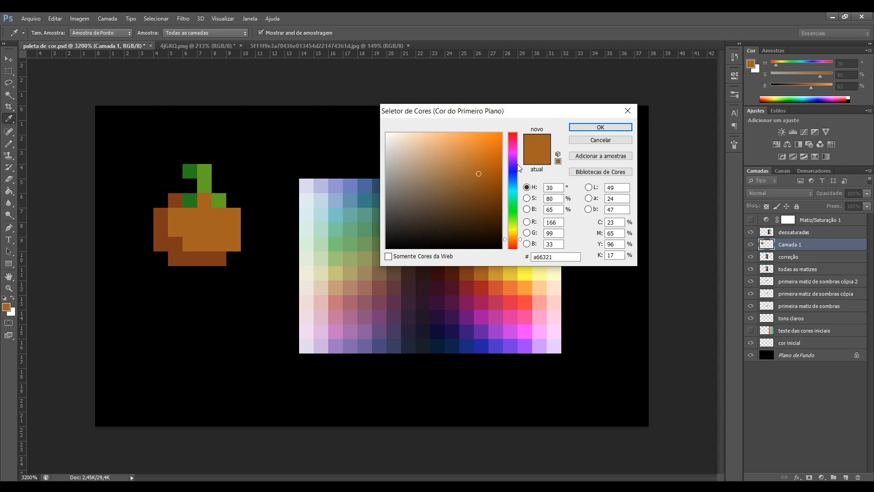
Set the foreground colour to be6a18, fill the pumpkin's body with it, and compare the body before and after the fill
drag(480, 172, 487, 162)
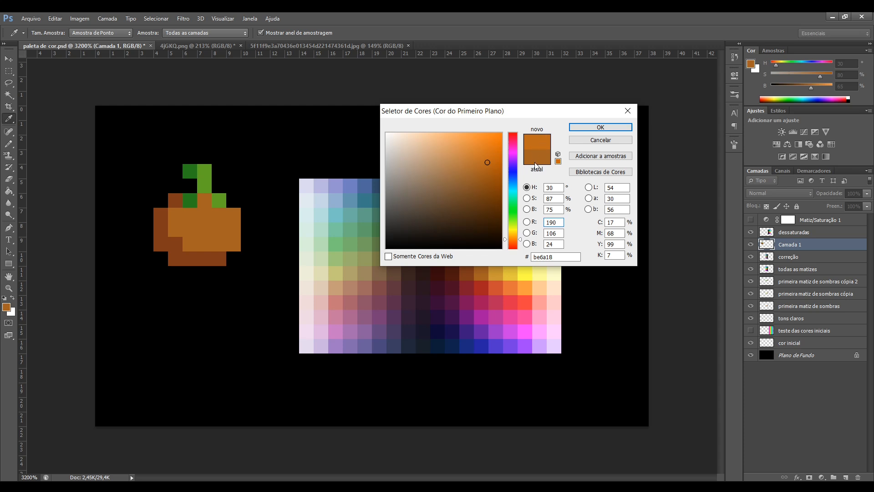
click(601, 128)
key(g)
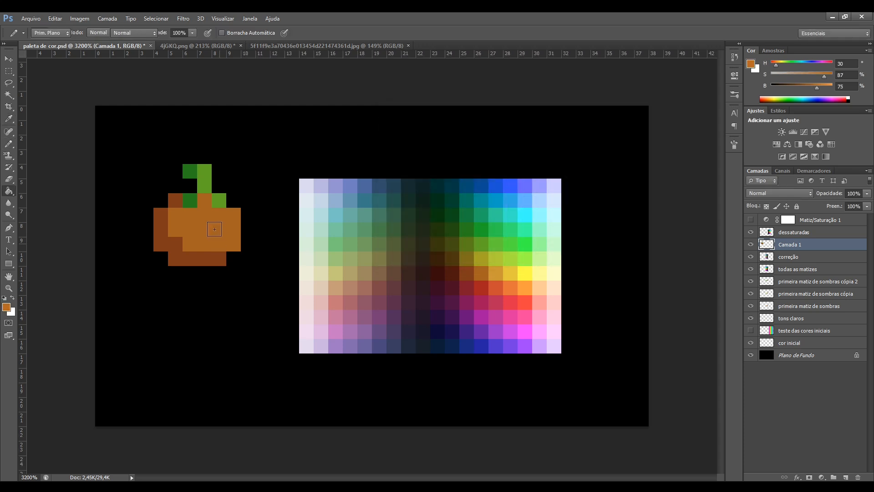
click(215, 228)
key(ctrl+z)
key(ctrl+z)
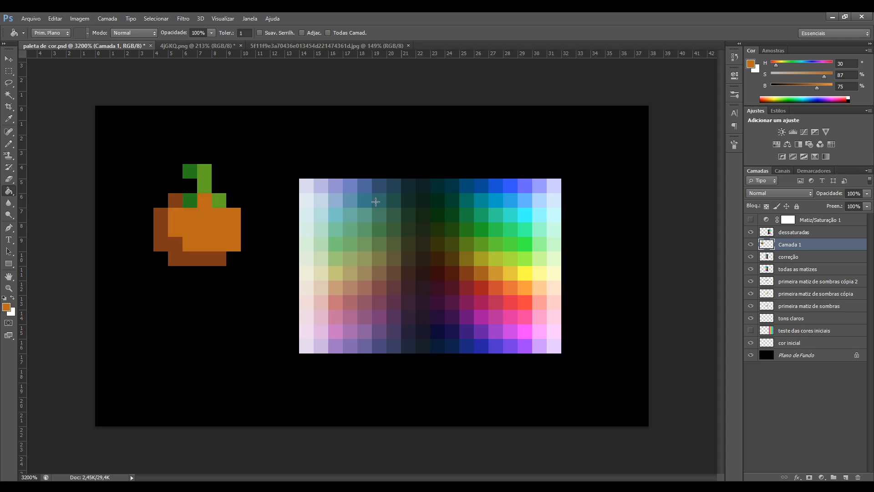
Resample the pumpkin body's original brown, adjust the foreground colour to b3702e, and fill the body with it
key(ctrl+z)
alt+click(210, 236)
key(ctrl+z)
key(alt)
click(751, 64)
mouse_move(480, 172)
mouse_down()
mouse_move(484, 157)
mouse_move(472, 167)
mouse_up()
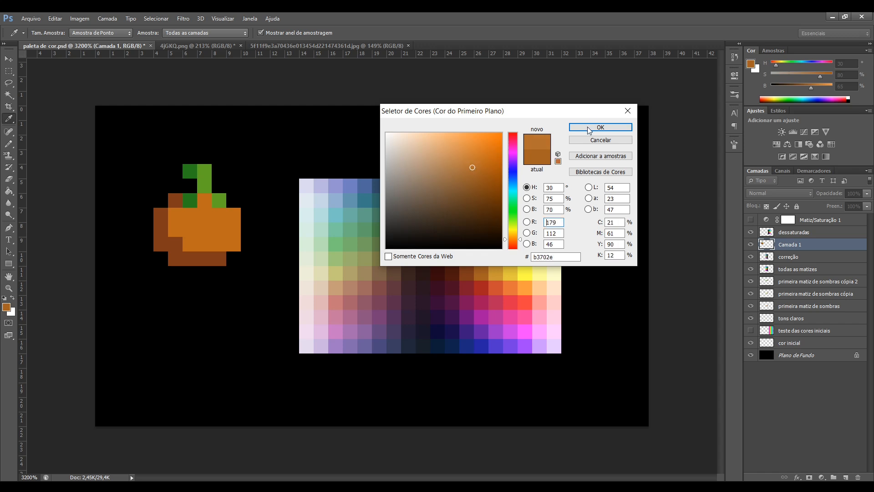
click(588, 133)
key(g)
click(210, 230)
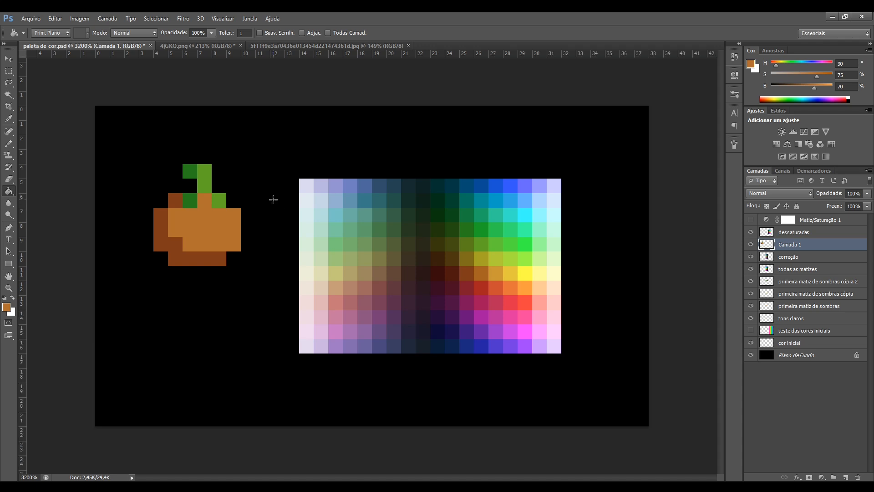